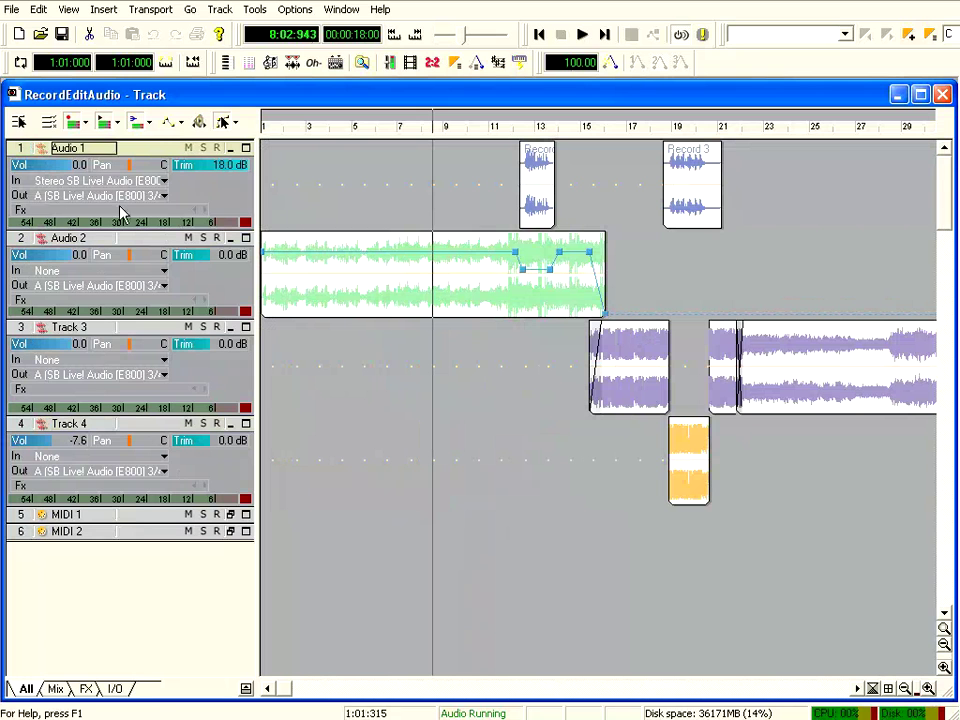
Examine the audio effects available for the Audio 1 track's effects bin and for its clip near measure 13.
click(57, 215)
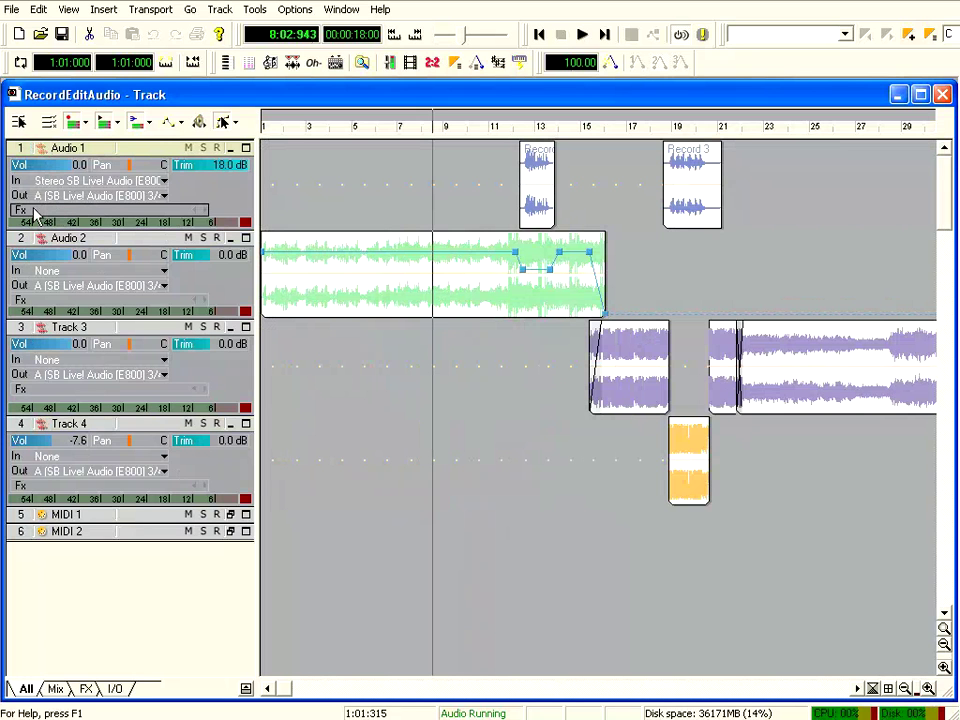
right_click(45, 218)
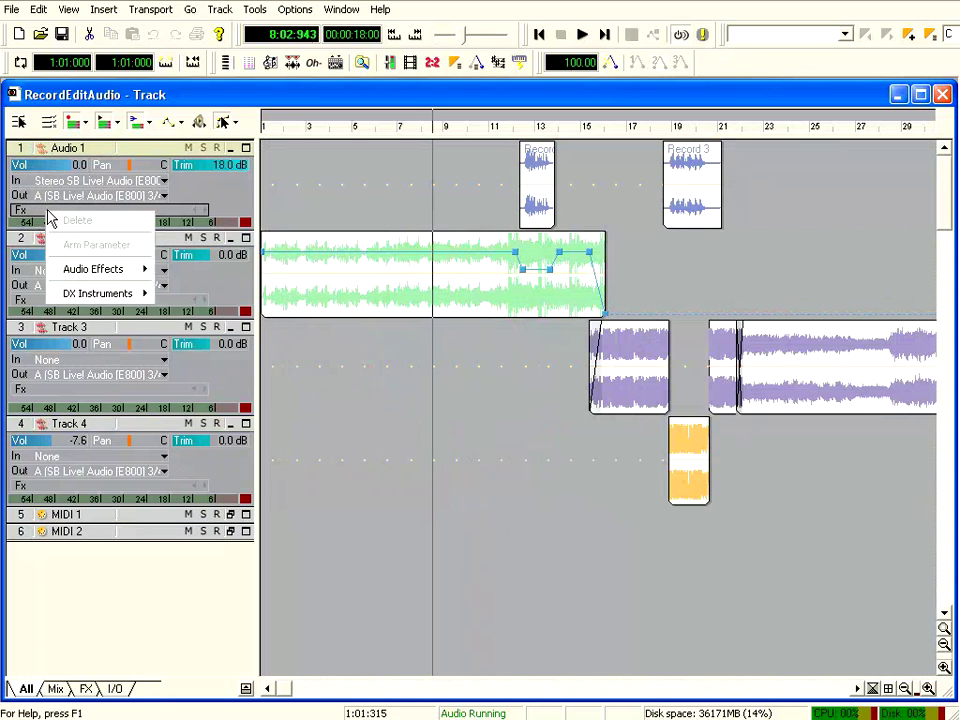
mouse_move(108, 270)
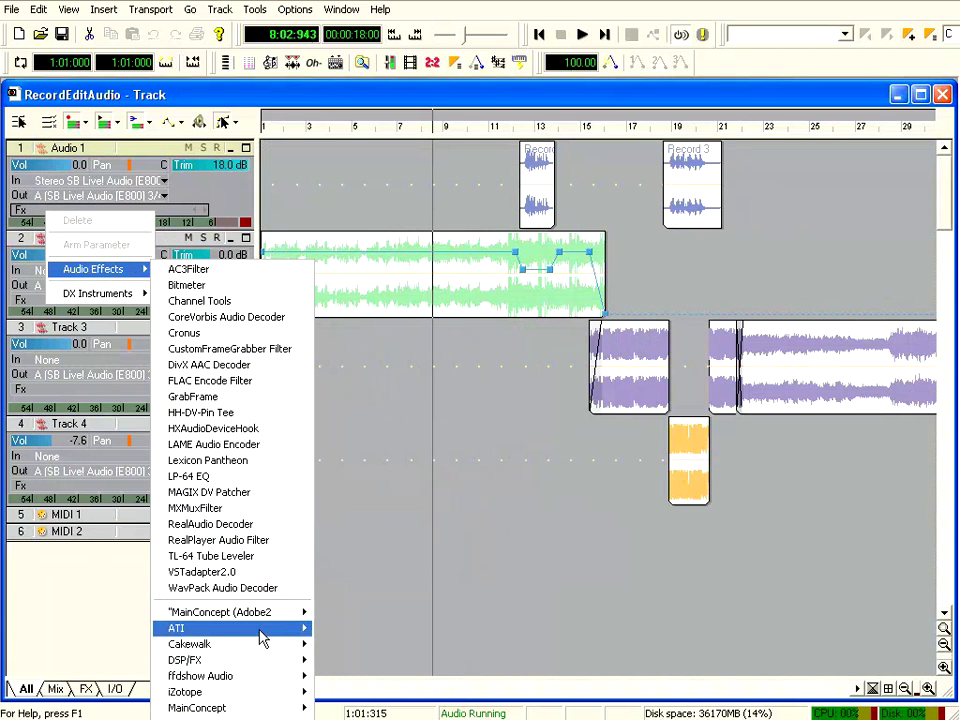
mouse_move(269, 621)
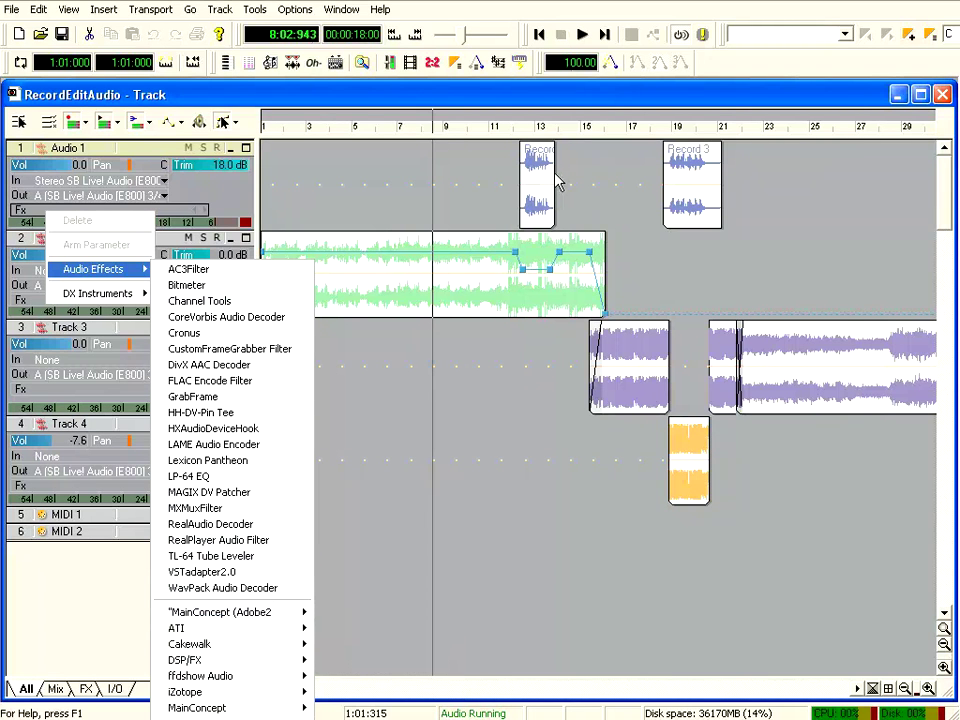
click(540, 183)
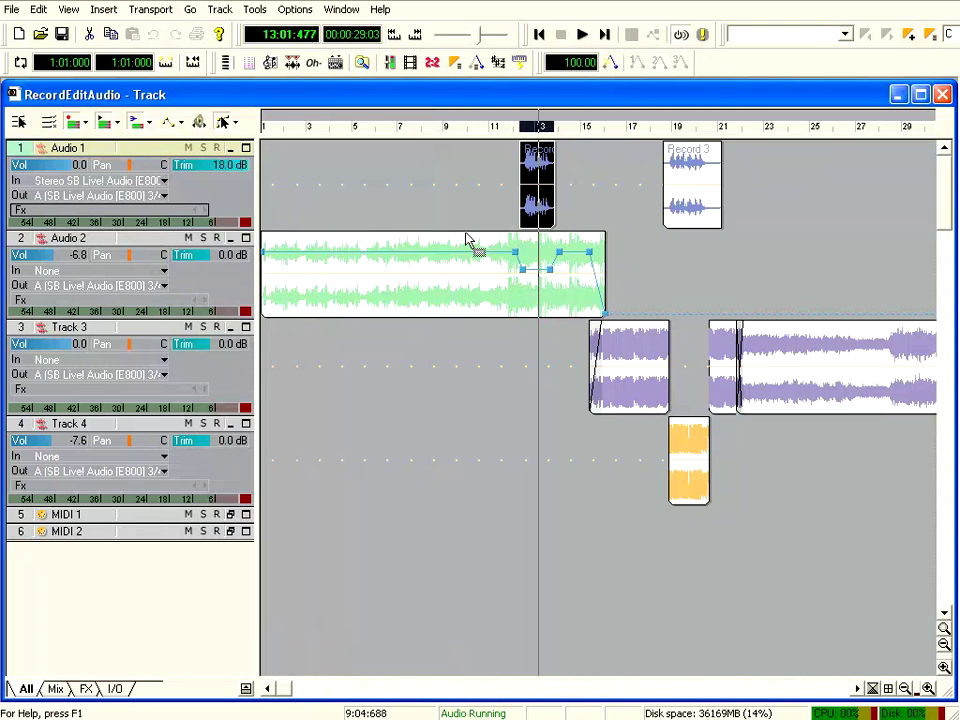
right_click(534, 189)
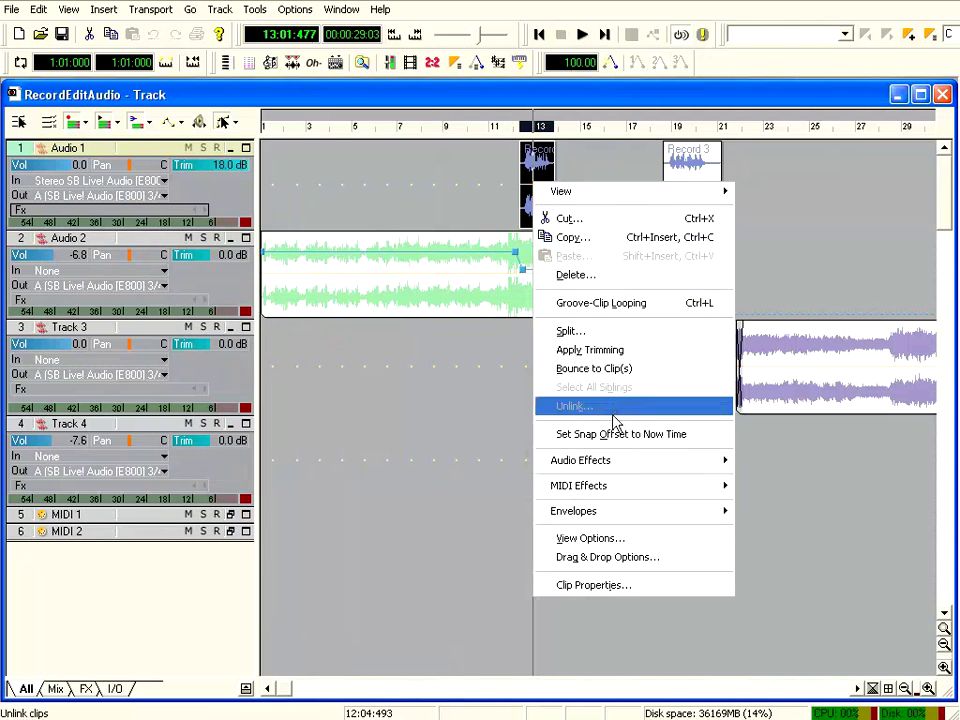
mouse_move(614, 466)
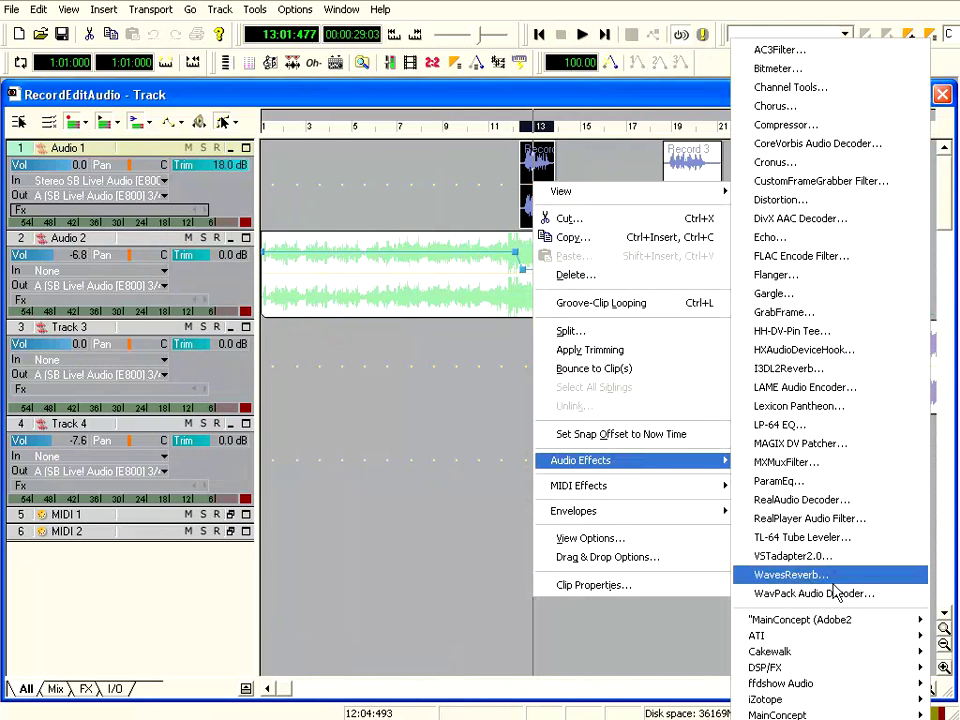
mouse_move(831, 628)
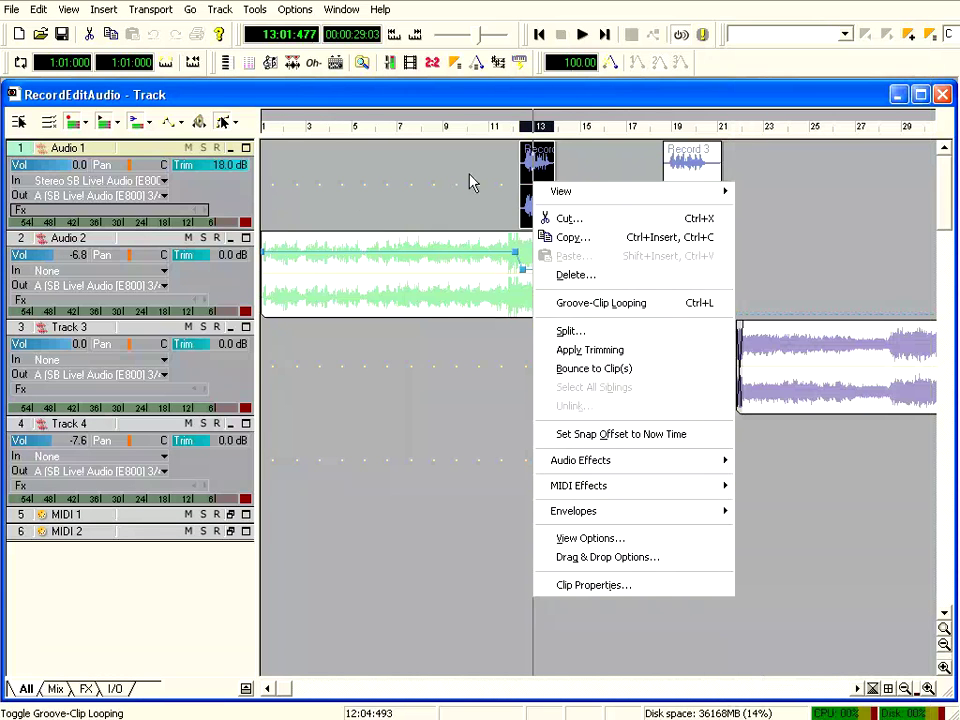
click(471, 182)
Add the Cakewalk FxEq effect to the Audio 1 track and delete it from the effects bin.
right_click(78, 213)
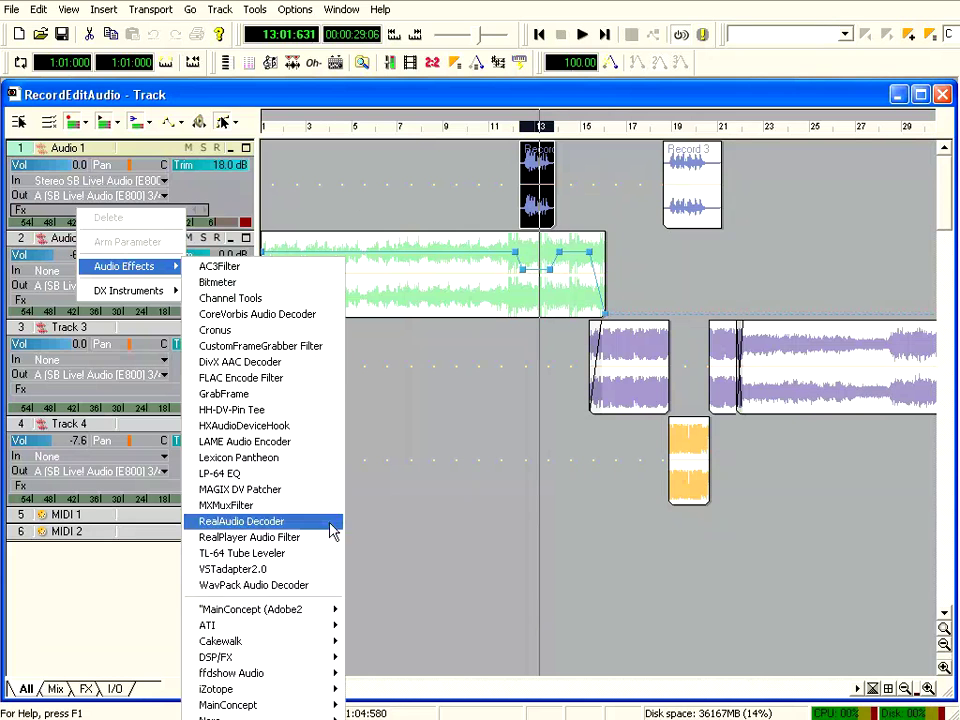
mouse_move(285, 652)
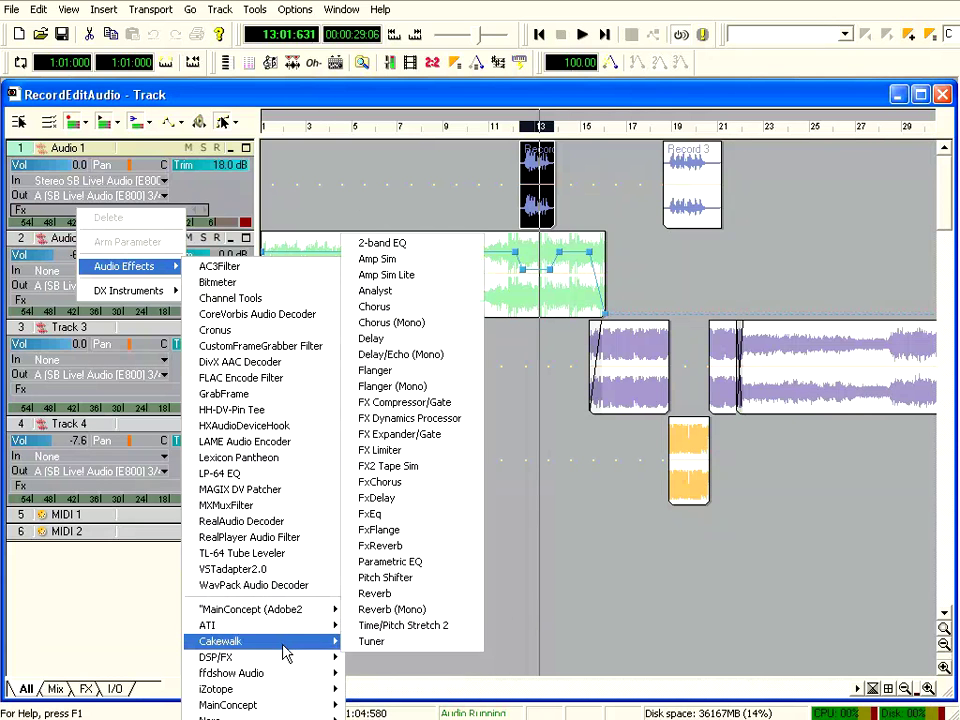
click(398, 515)
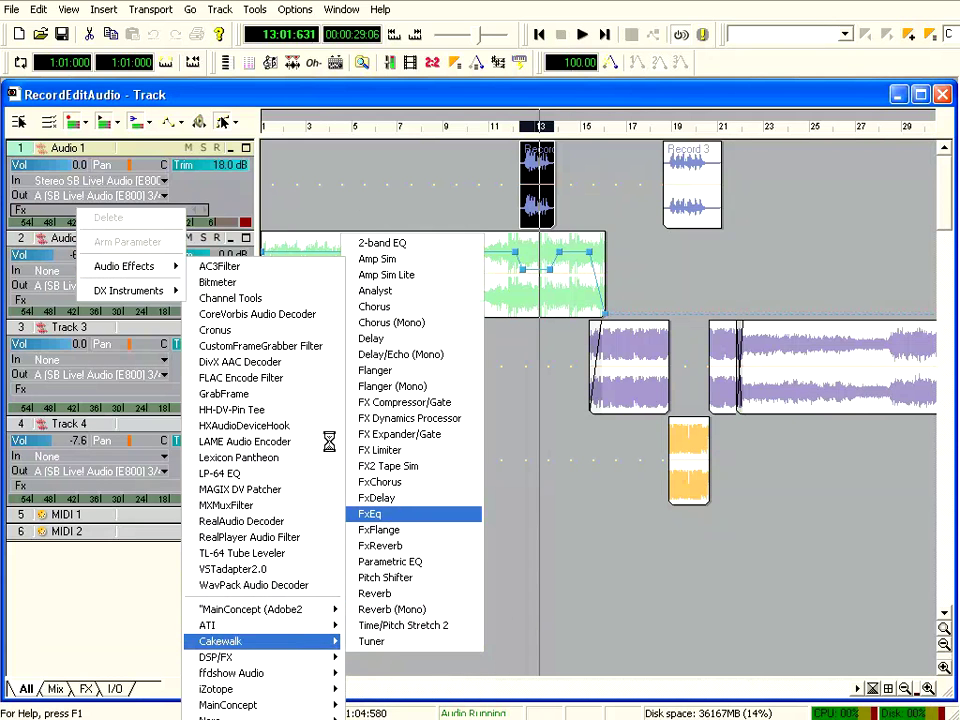
click(538, 92)
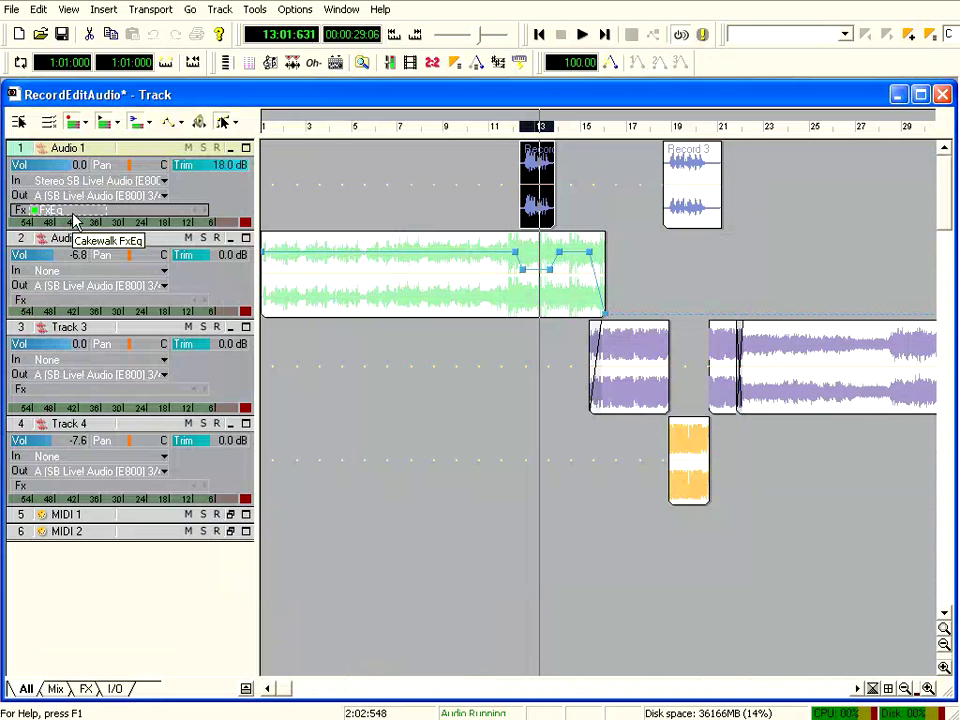
right_click(71, 214)
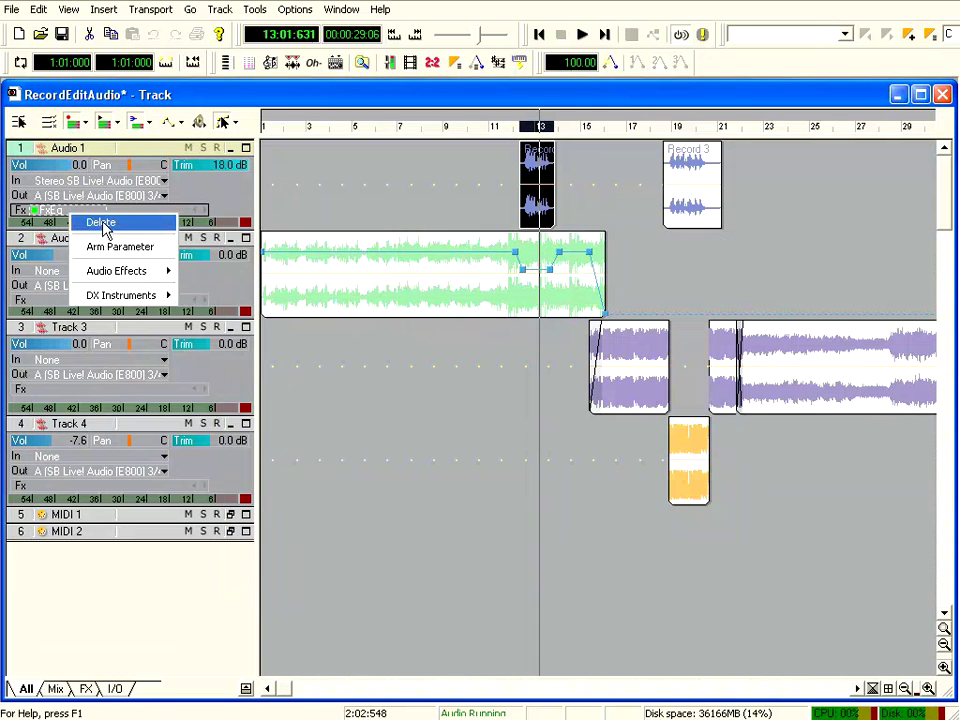
click(104, 224)
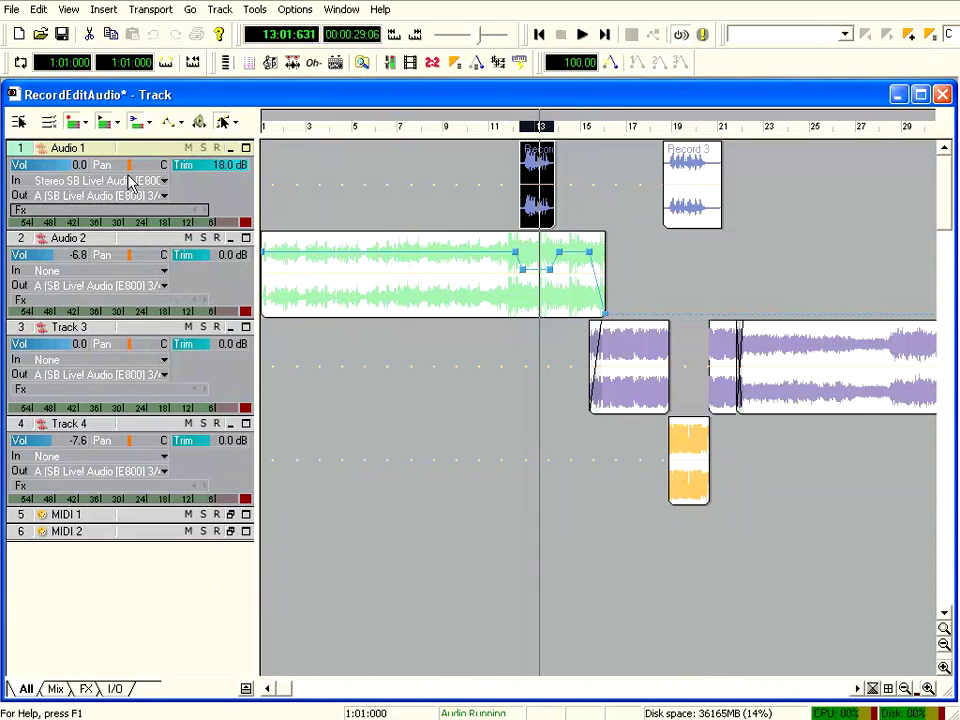
click(540, 178)
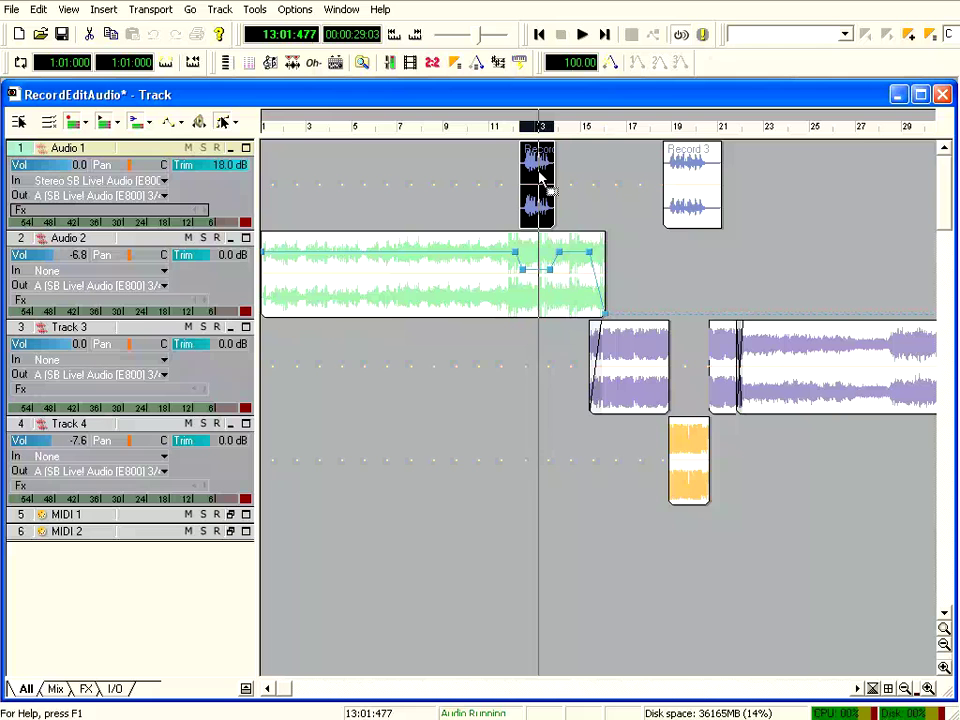
right_click(540, 178)
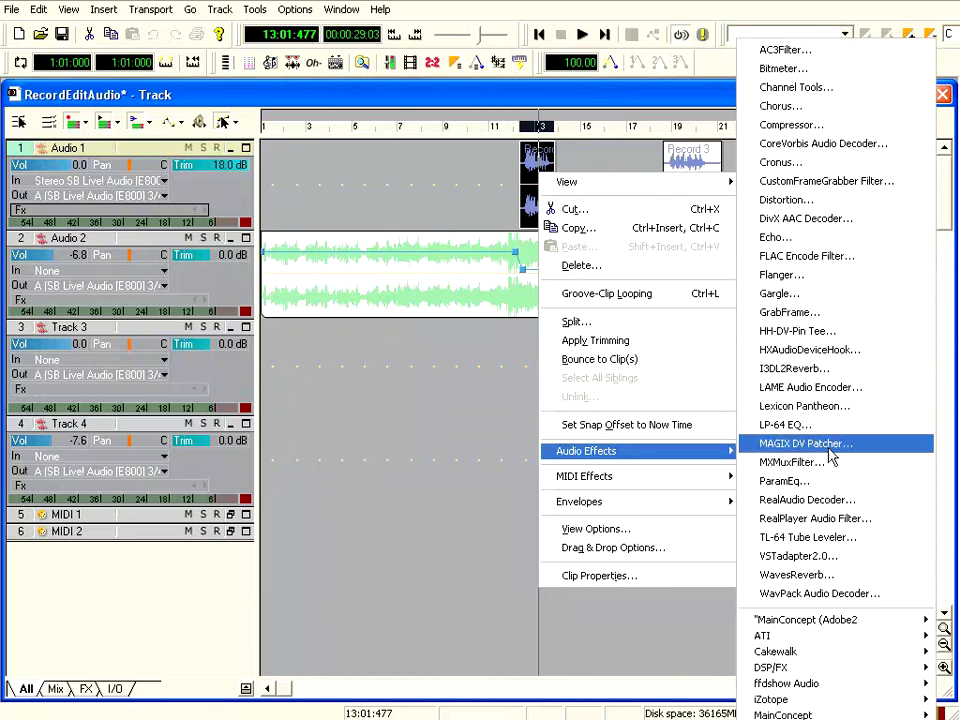
mouse_move(827, 668)
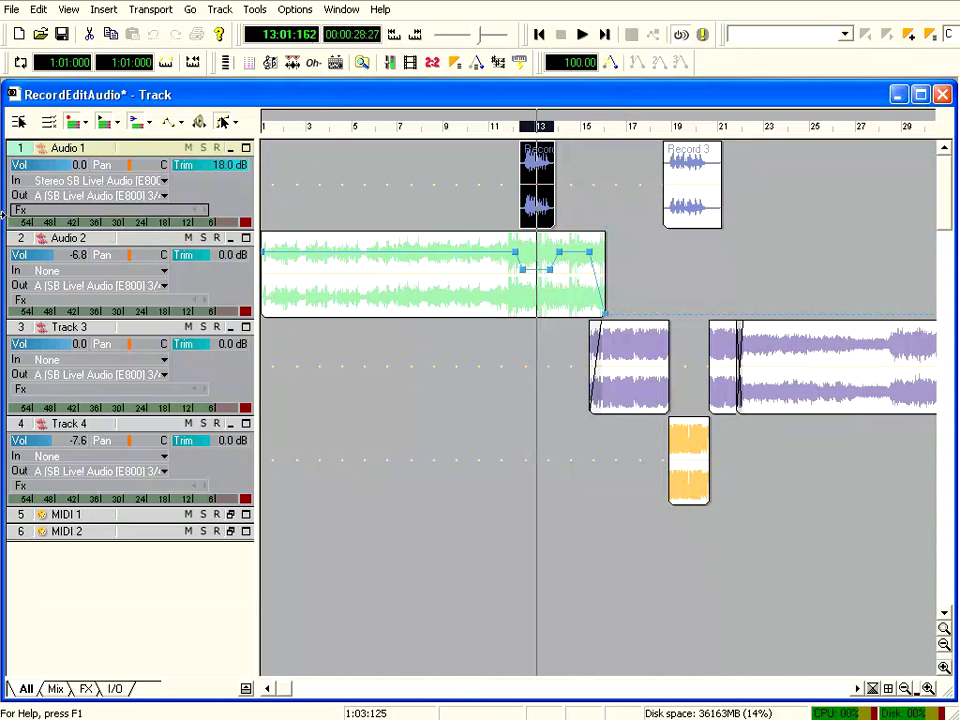
Add the DSP/FX Pitch Shift effect to the Audio 1 track's effects bin.
right_click(44, 218)
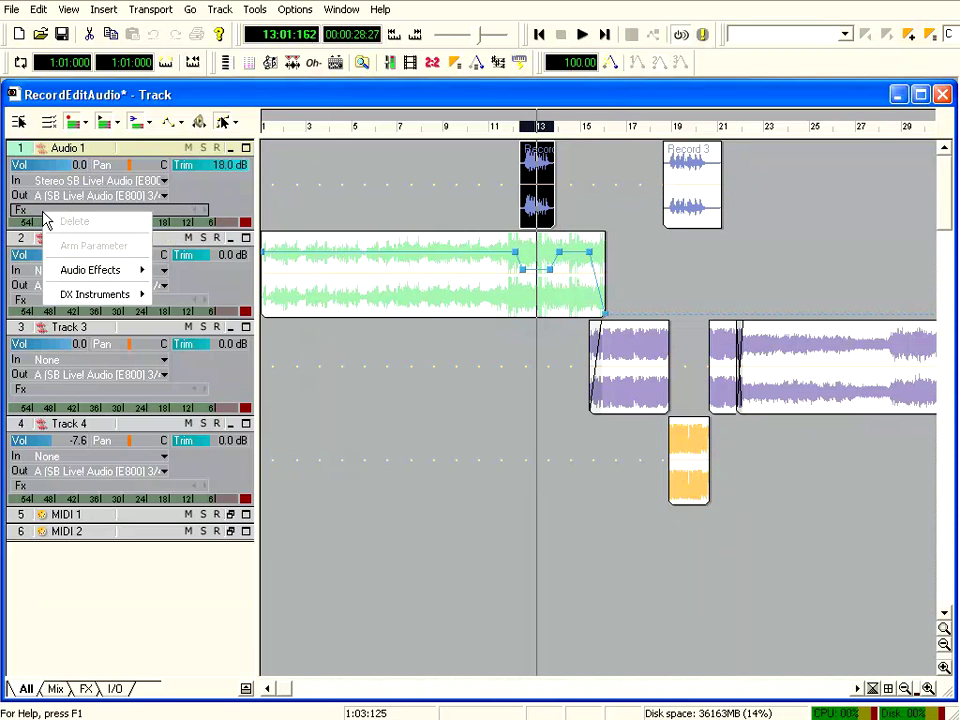
click(41, 211)
right_click(41, 210)
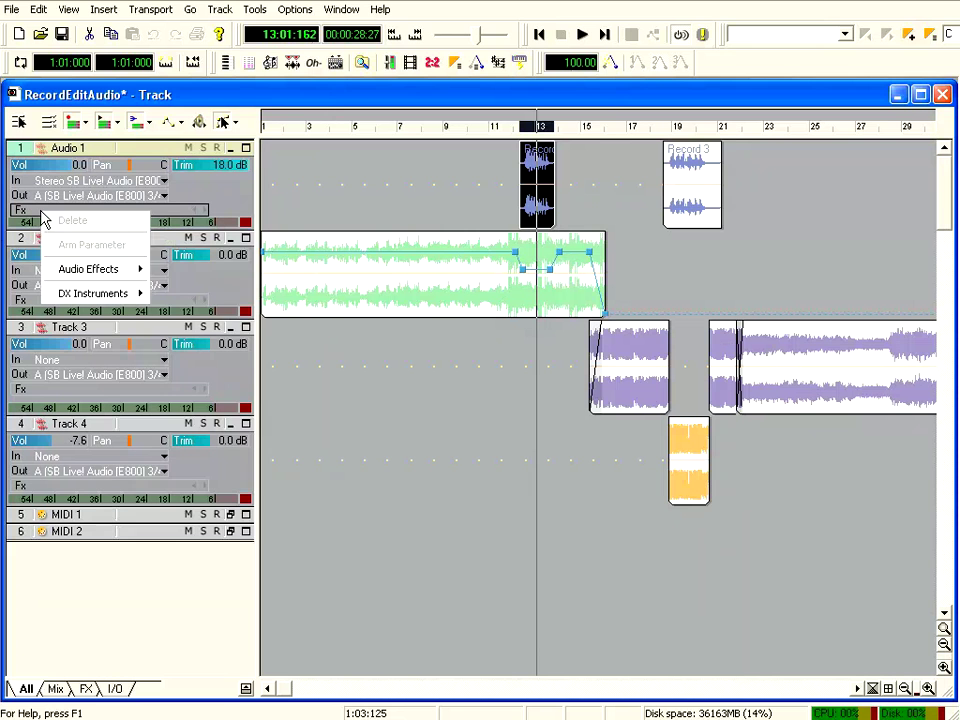
mouse_move(120, 273)
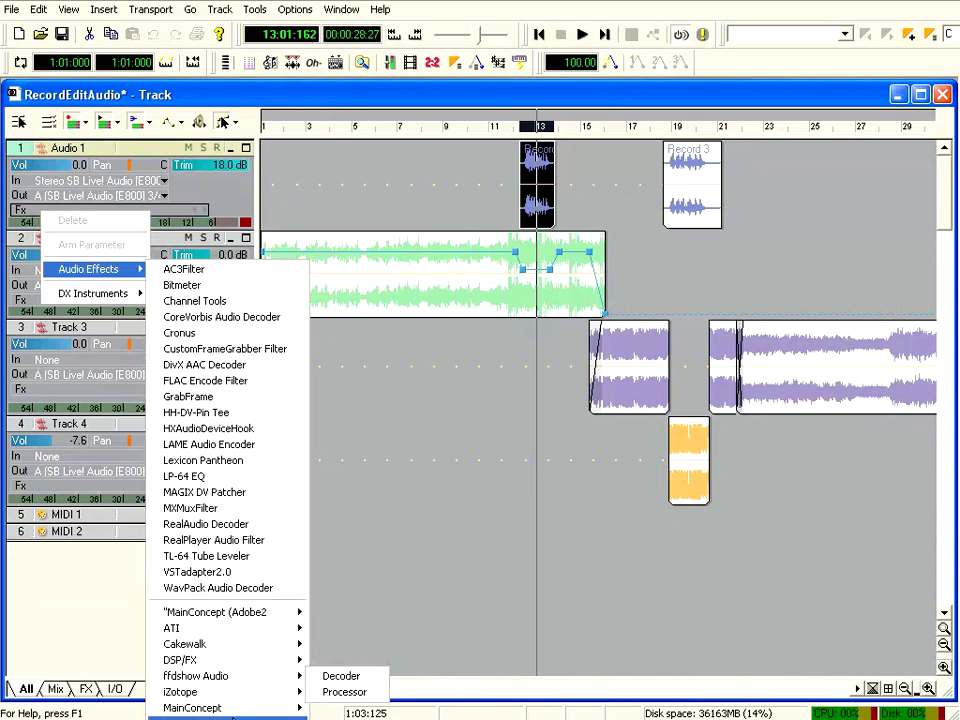
mouse_move(240, 667)
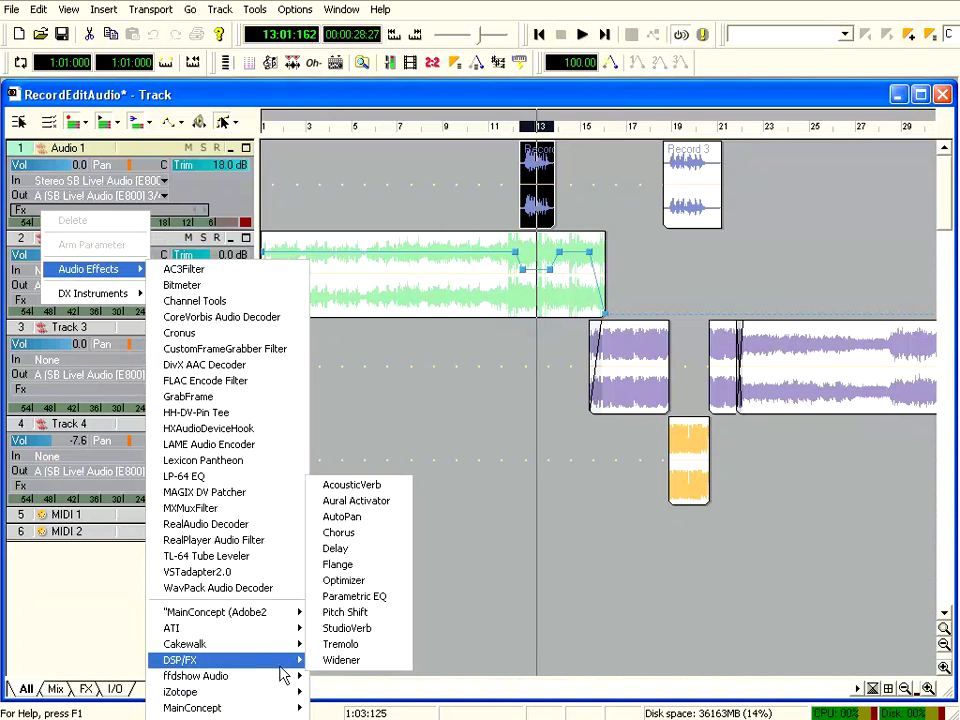
click(366, 615)
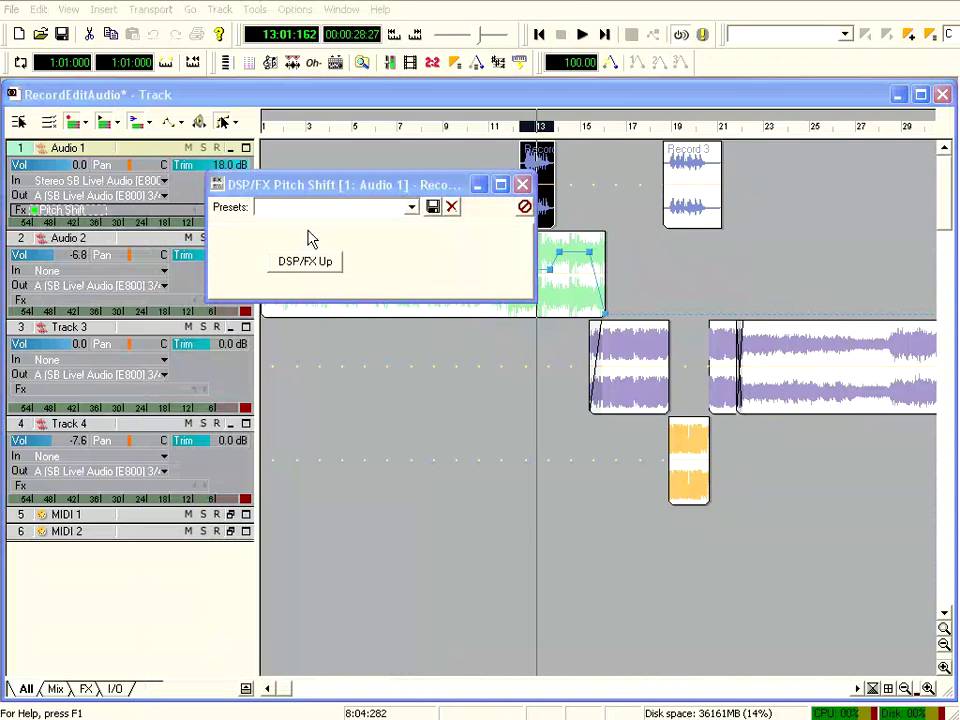
Open the Pitch Shift processor controls and load the preset "(26) Down 1 step (major second)".
click(300, 263)
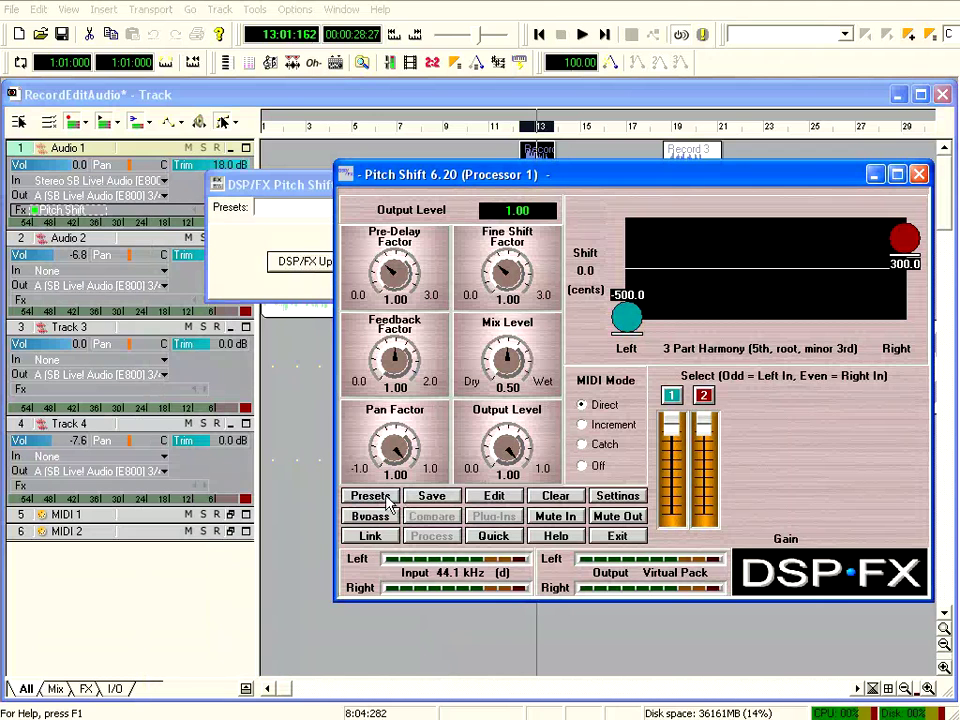
drag(494, 175, 315, 130)
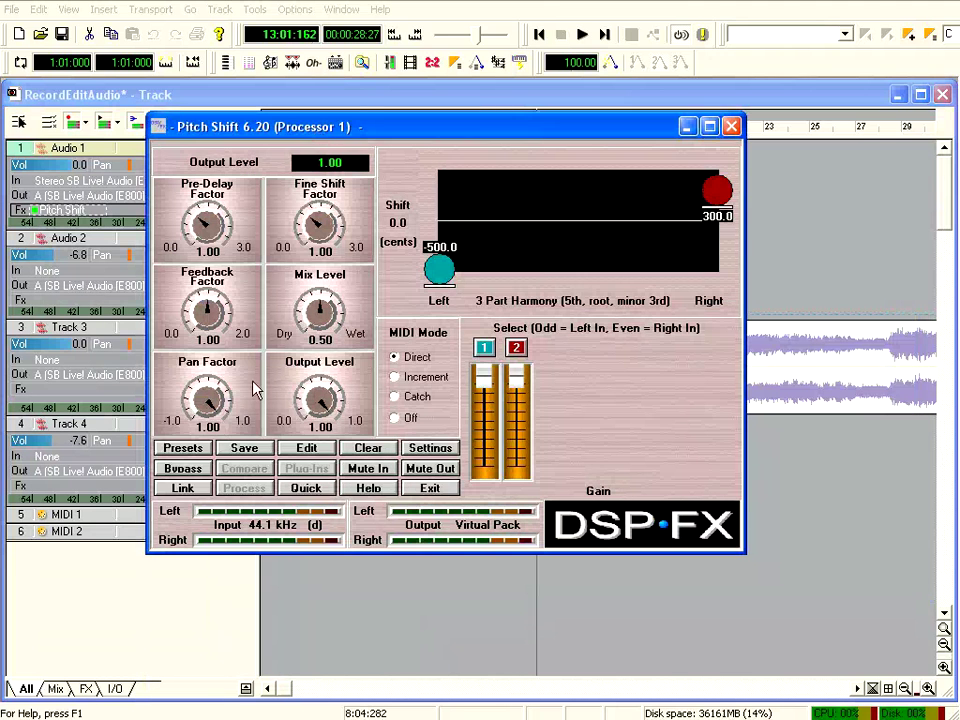
click(182, 449)
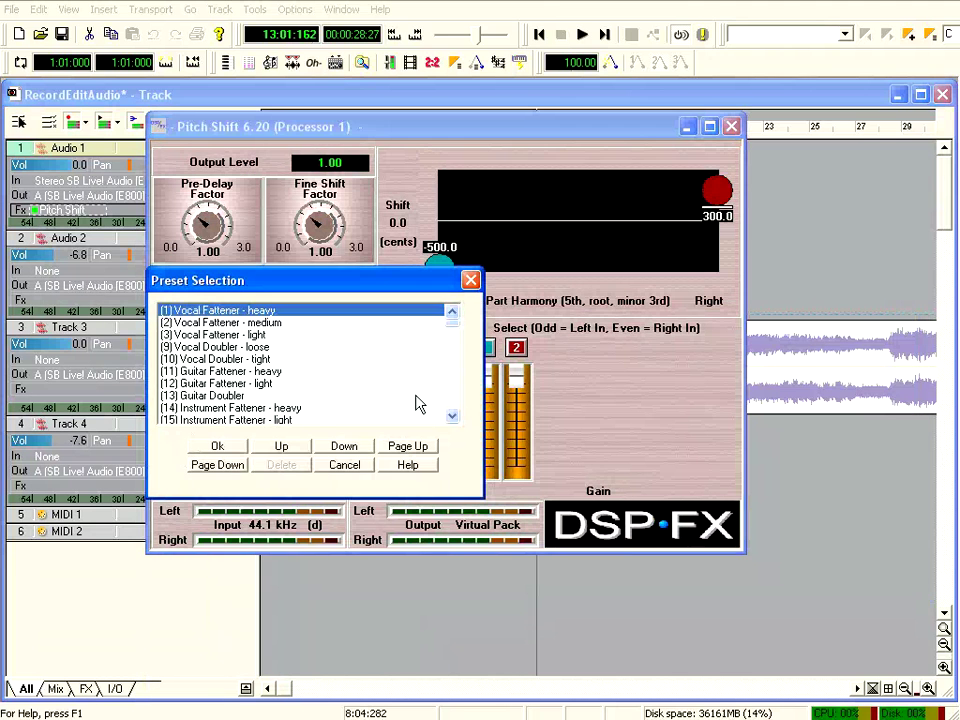
click(451, 418)
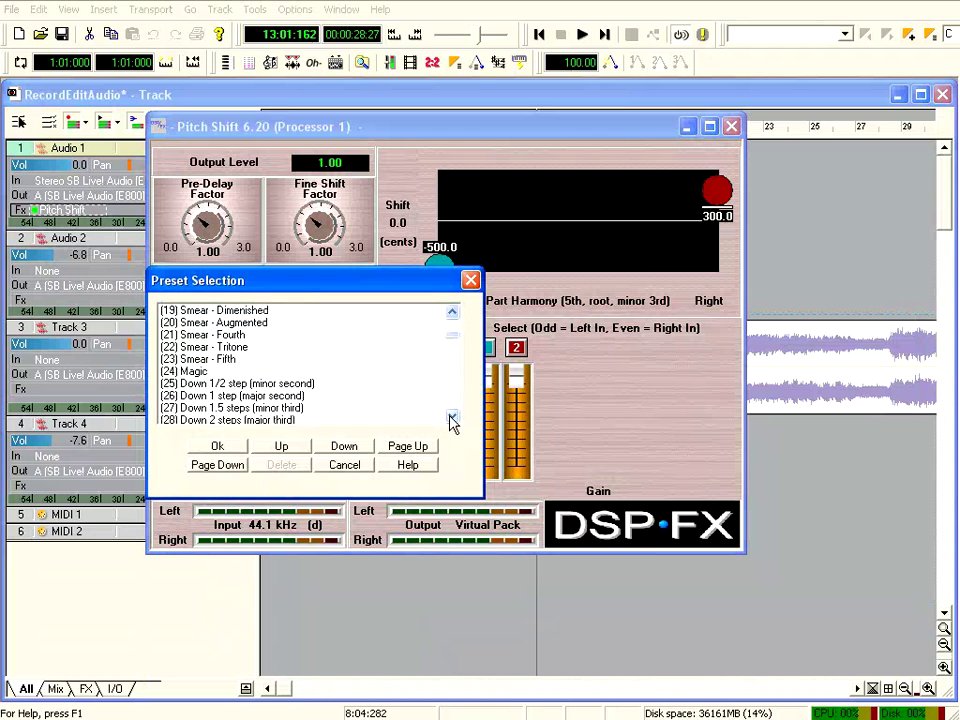
click(451, 418)
click(173, 361)
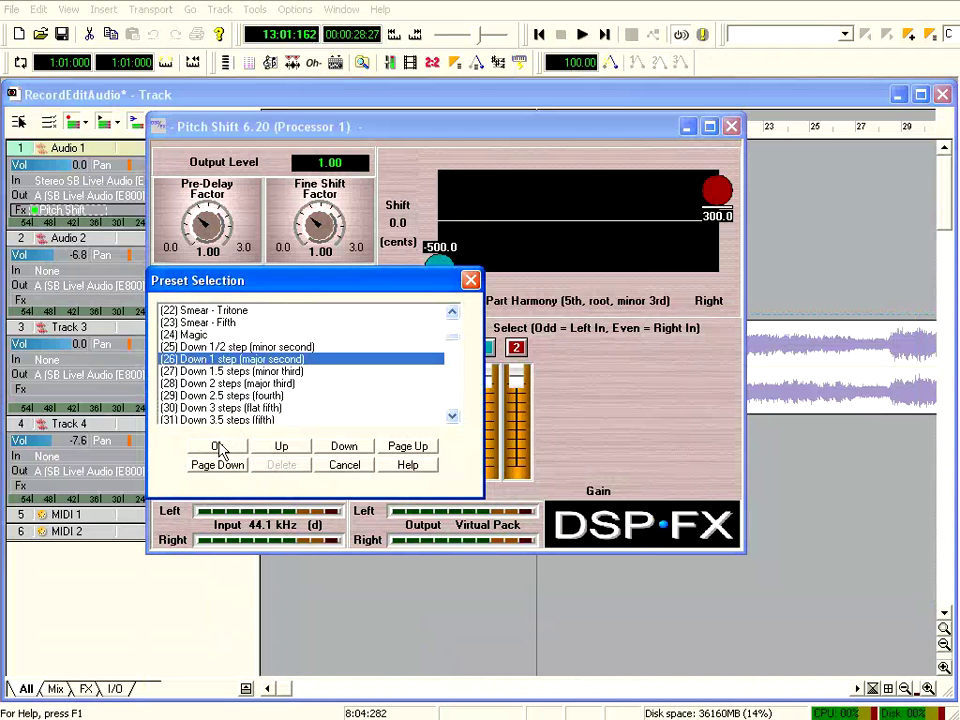
click(217, 446)
Clear the Pitch Shift windows from the tracks, solo Audio 1 and play its clip near measure 13 with the effect.
drag(512, 135, 514, 326)
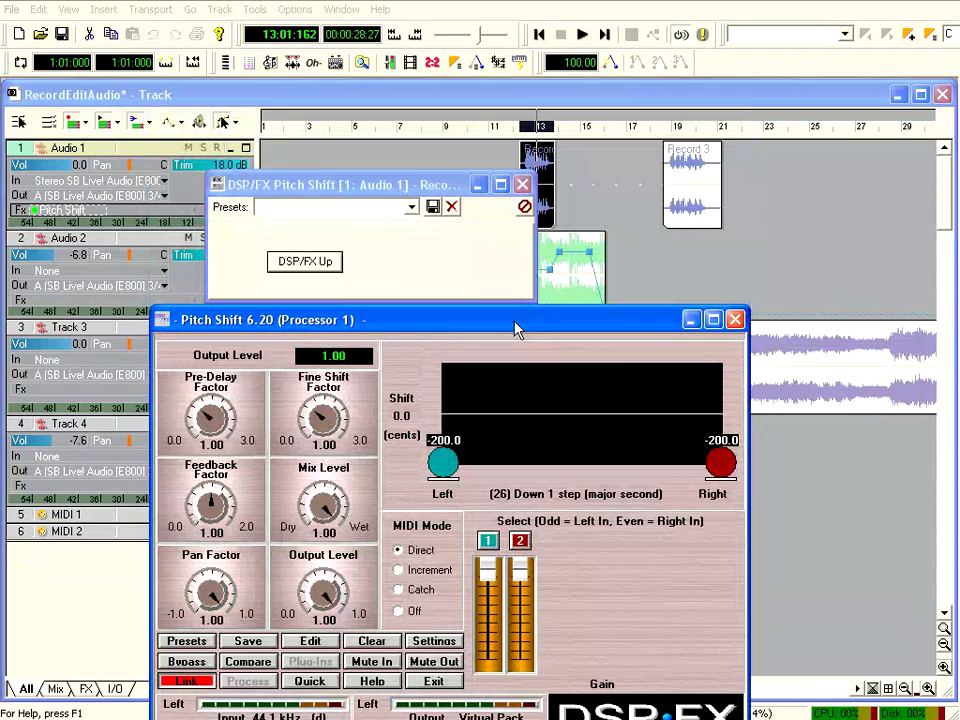
drag(435, 195, 445, 375)
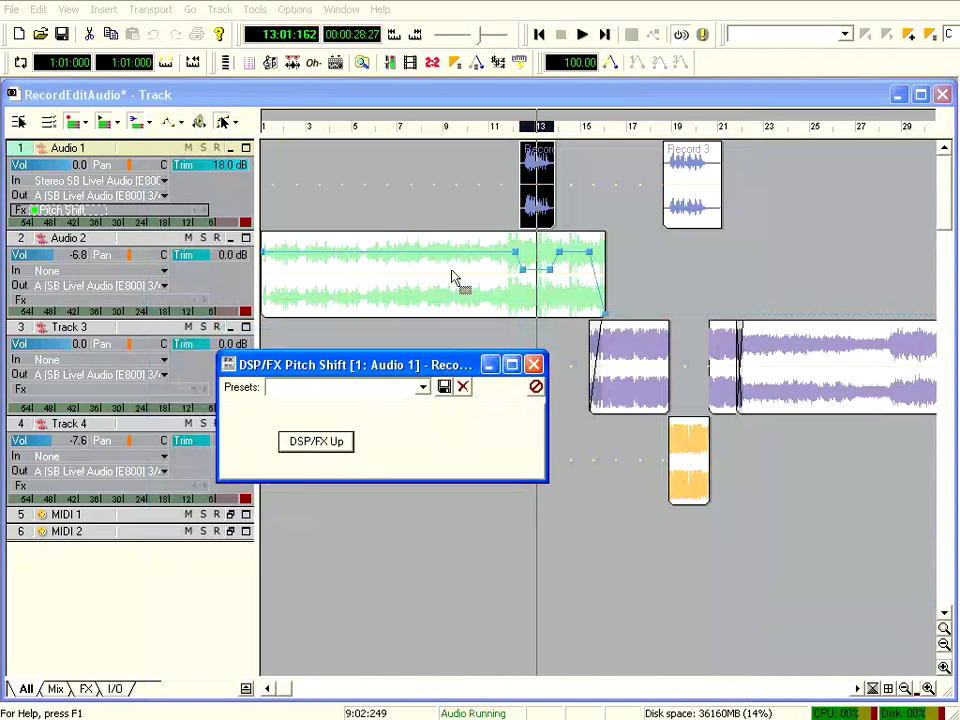
click(204, 148)
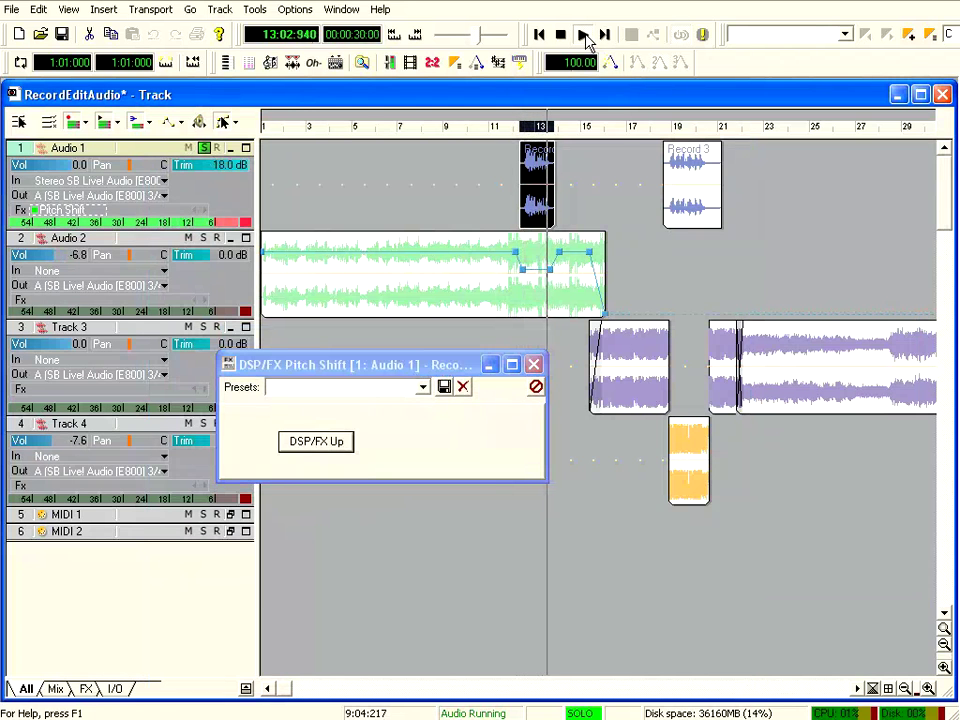
click(563, 36)
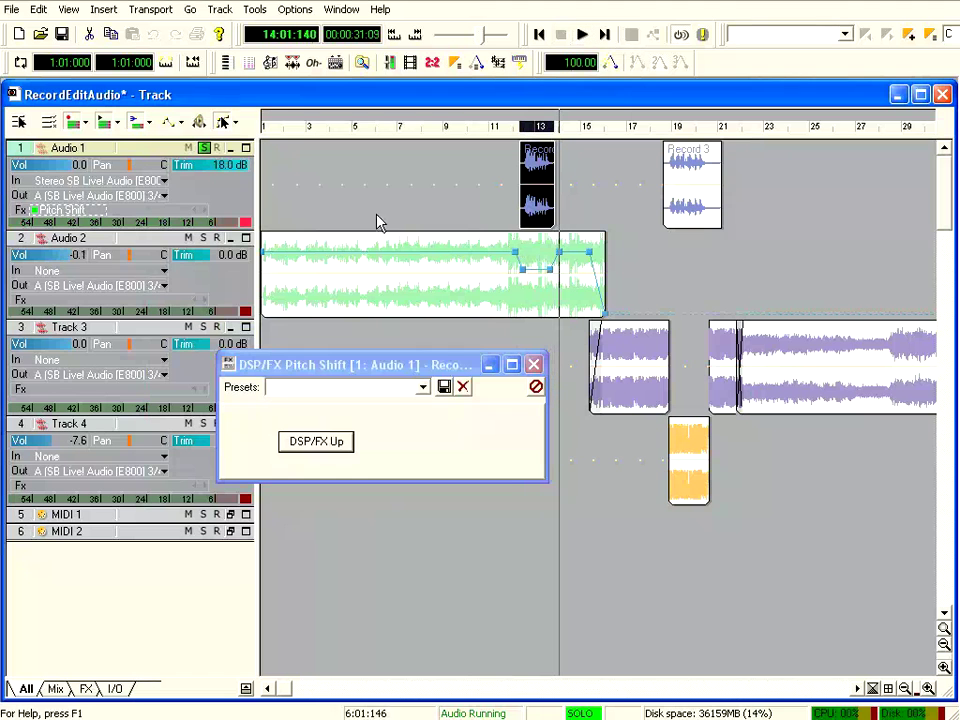
Switch off the Pitch Shift effect on Audio 1 and play the clip from just before measure 13 for comparison.
click(37, 219)
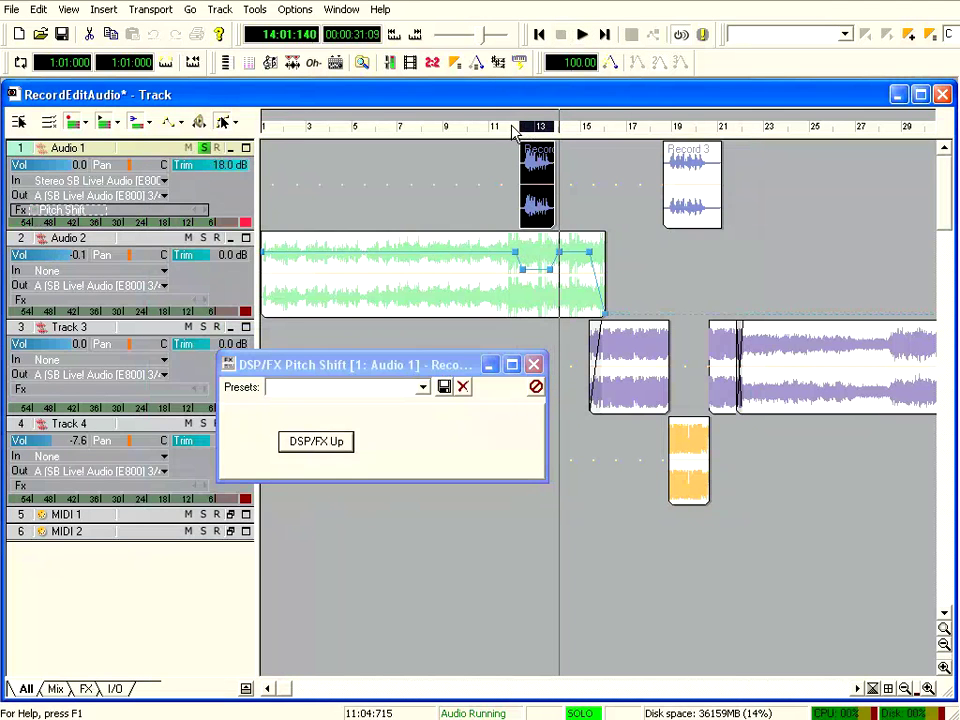
click(512, 131)
click(582, 36)
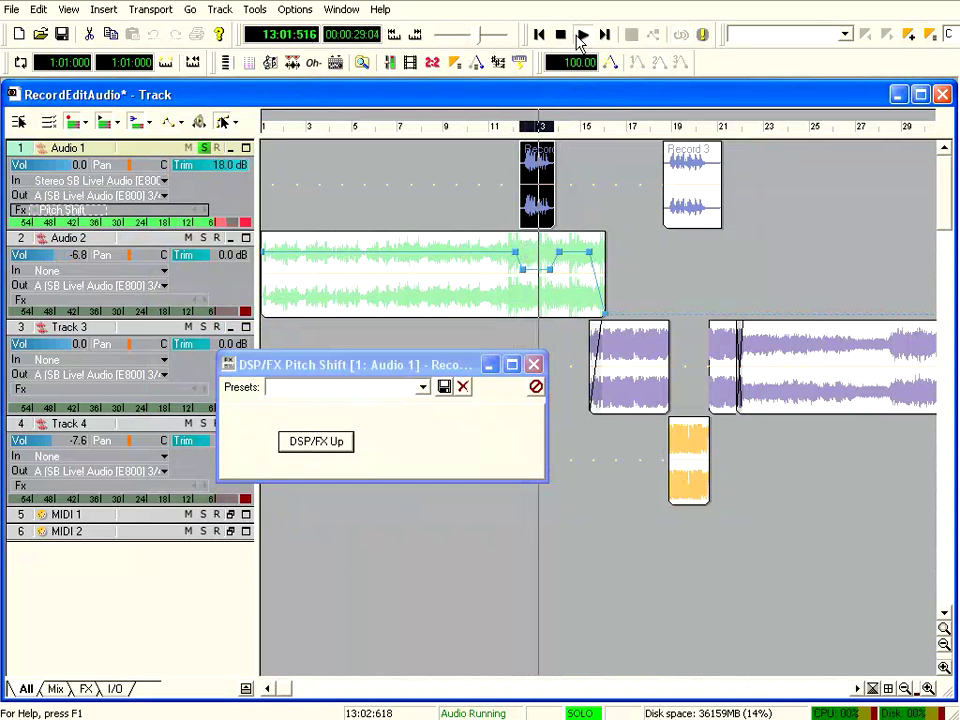
click(561, 36)
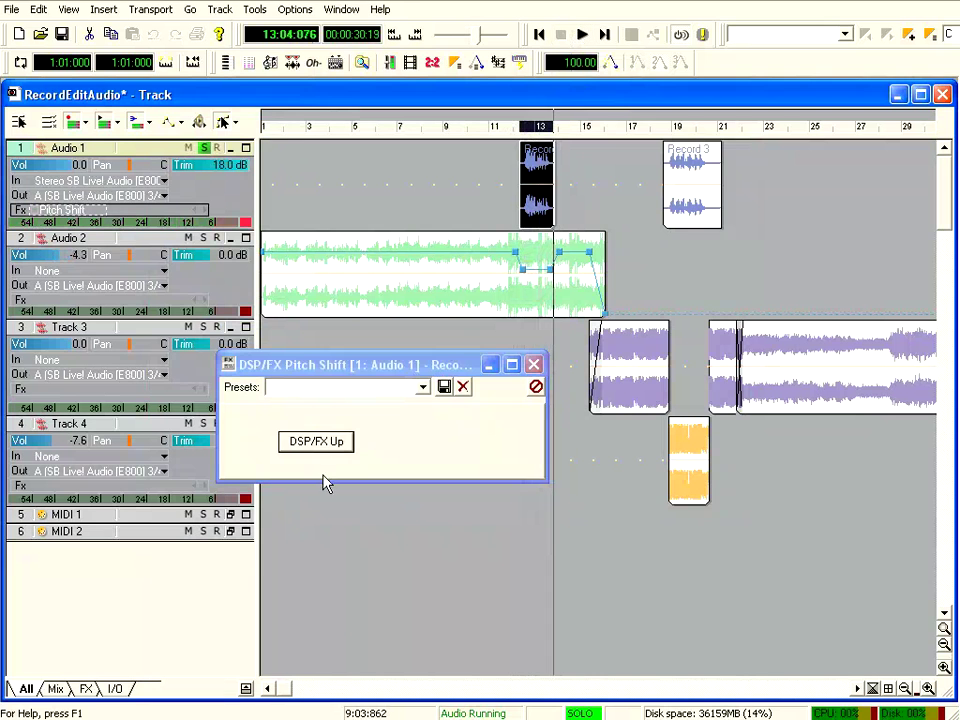
Load the Pitch Shift preset "(68) Harmony up 4 steps (minor sixth)" and play the Audio 1 clip near measure 13.
click(315, 441)
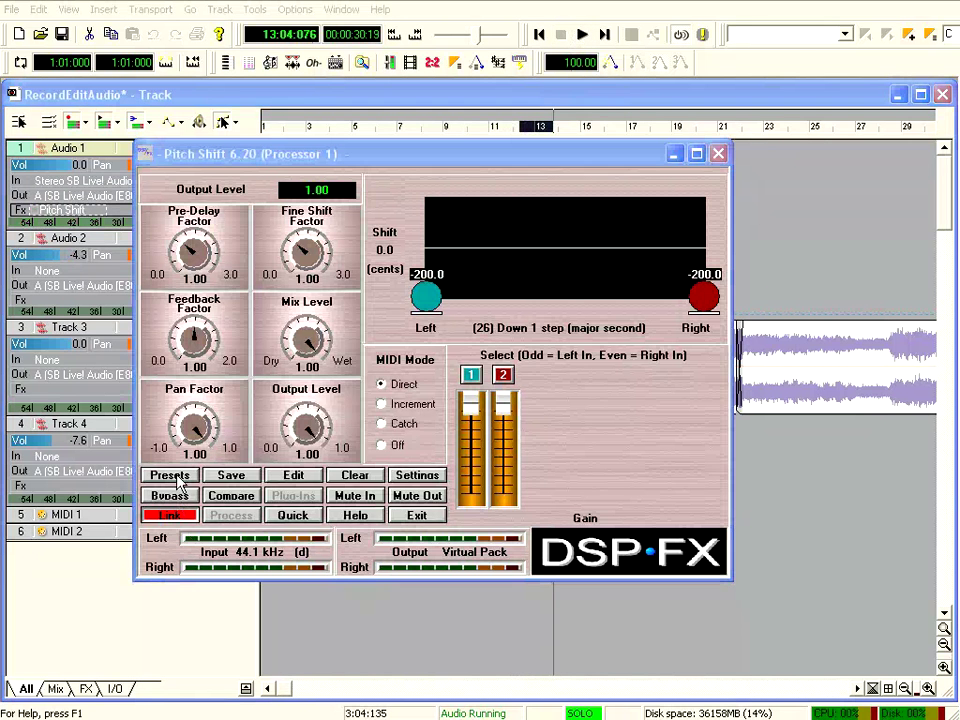
click(157, 474)
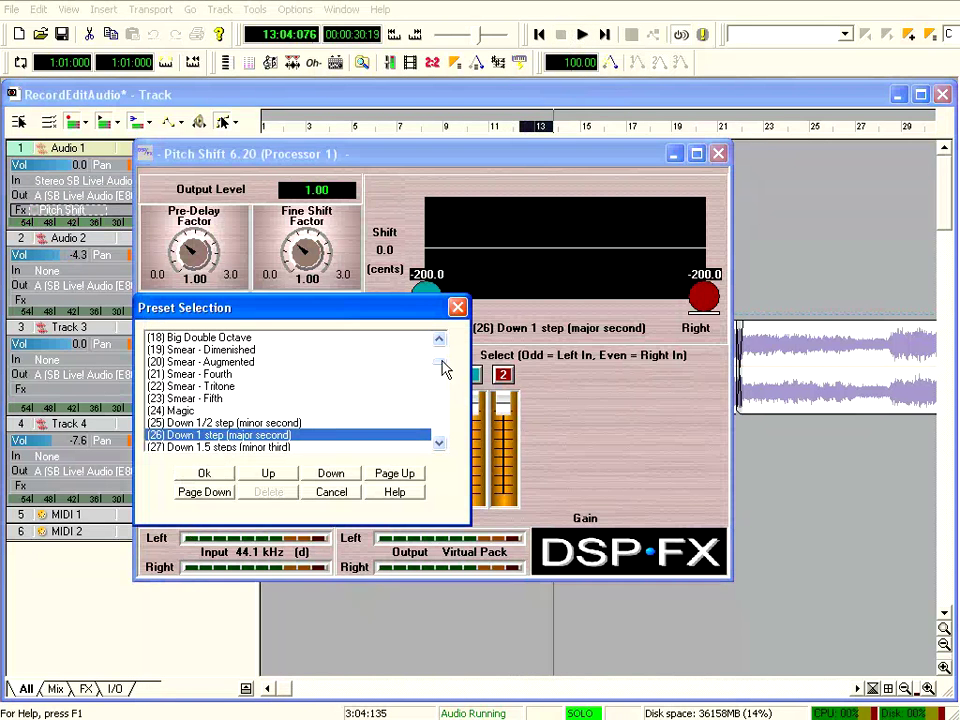
drag(445, 370, 447, 407)
click(290, 398)
click(205, 473)
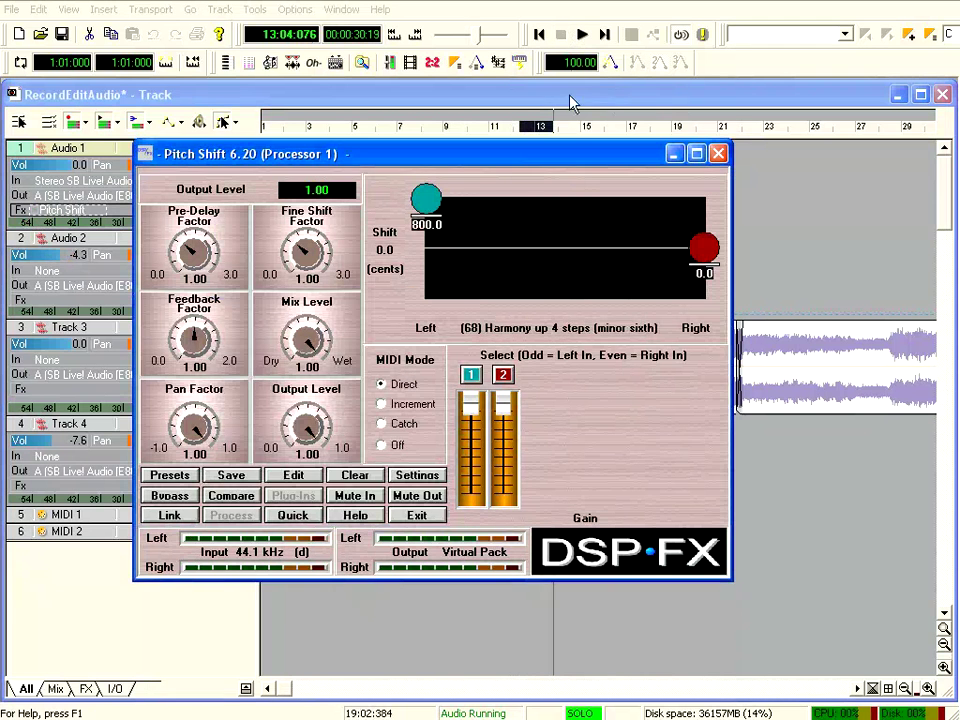
click(586, 35)
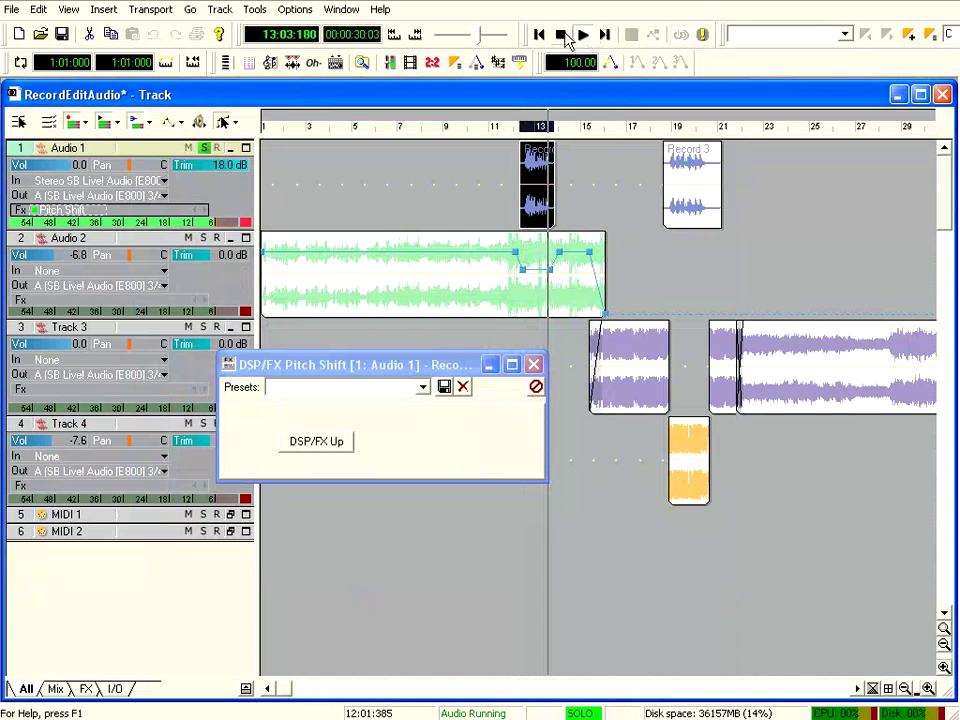
click(563, 38)
Load the Pitch Shift preset "(45) Up 4.5 steps (sixth)", play the Audio 1 clip with it and close the effect window.
click(301, 438)
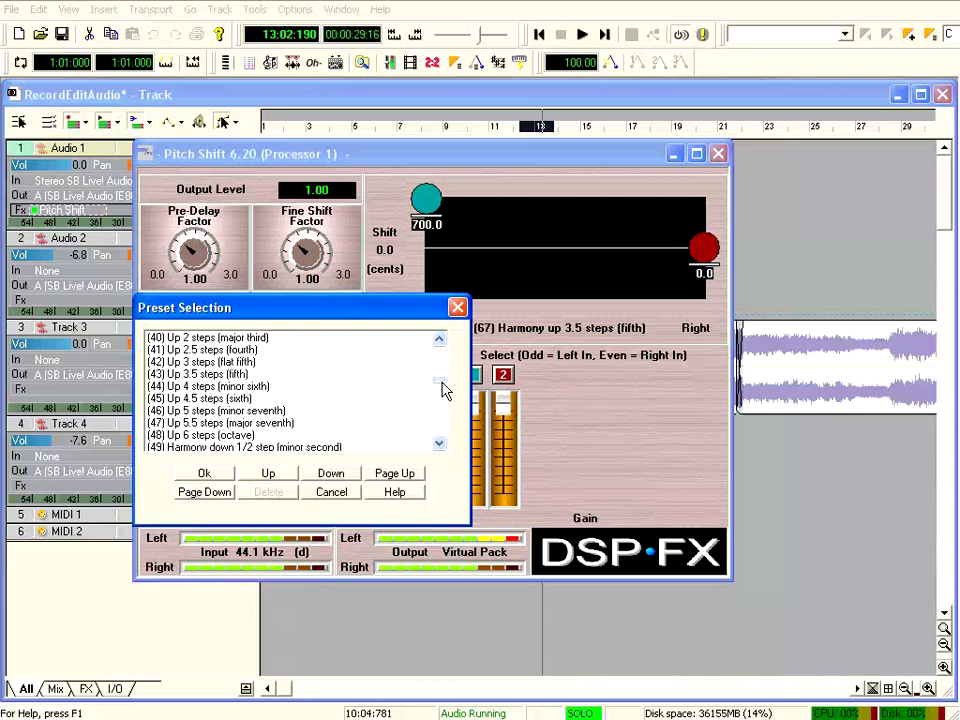
double_click(204, 399)
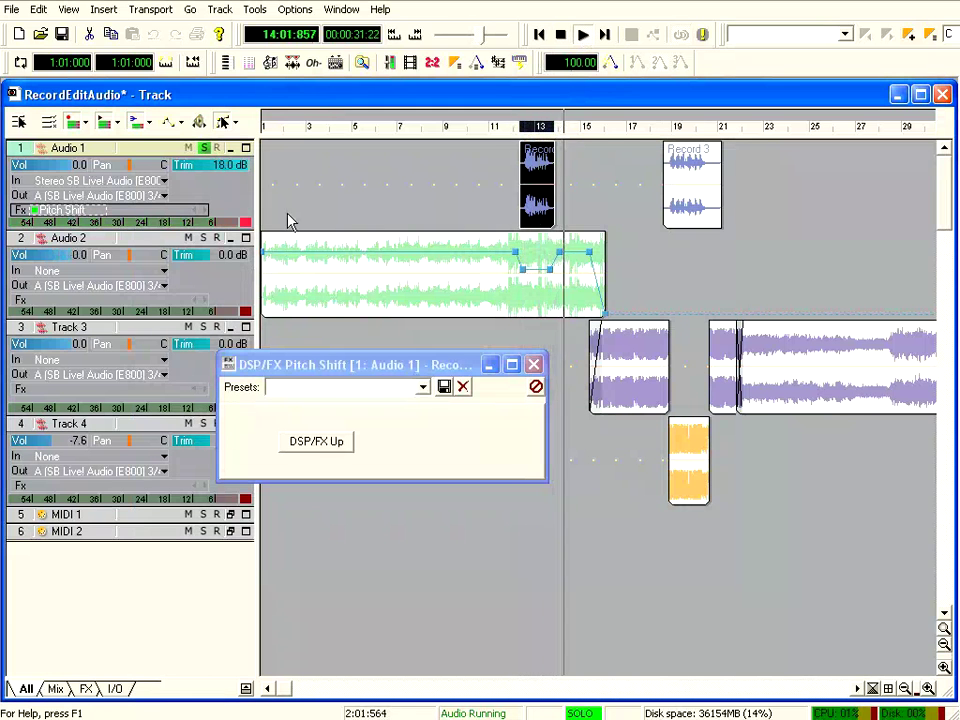
click(561, 34)
click(533, 364)
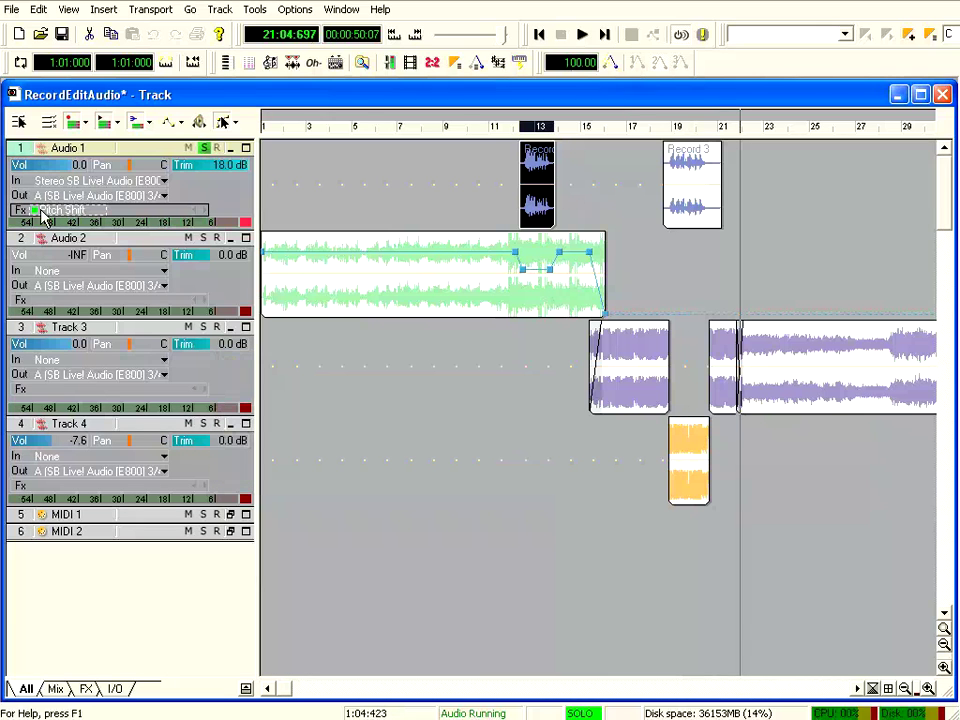
Switch off Pitch Shift on Audio 1 and add the Sonitus:fx Equalizer to the track's effects bin.
right_click(137, 220)
mouse_move(189, 271)
mouse_move(275, 661)
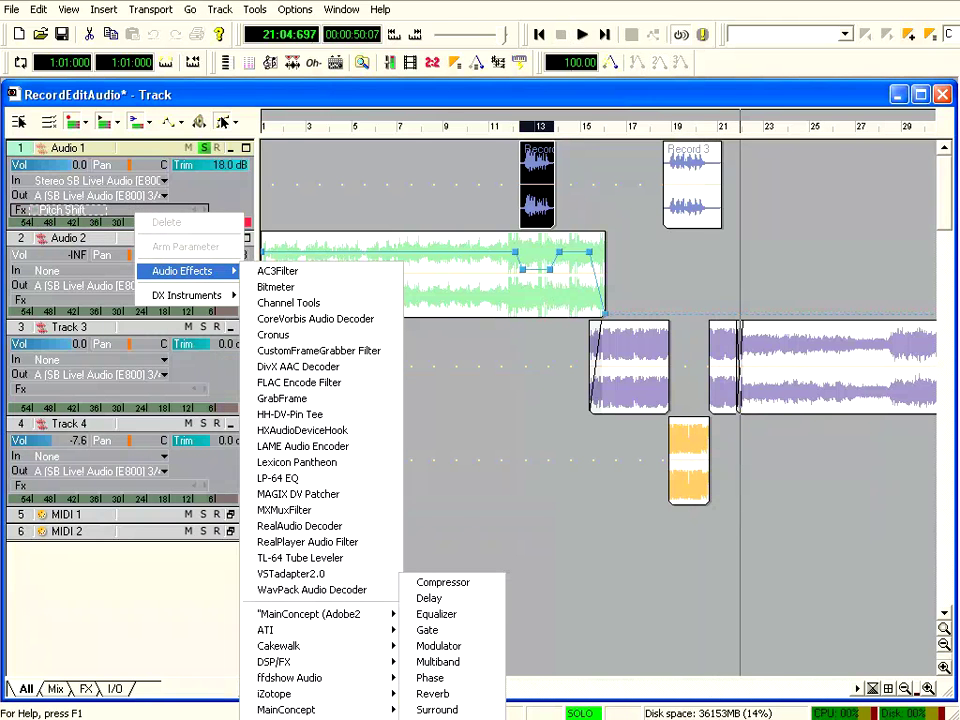
click(450, 614)
drag(456, 366, 456, 124)
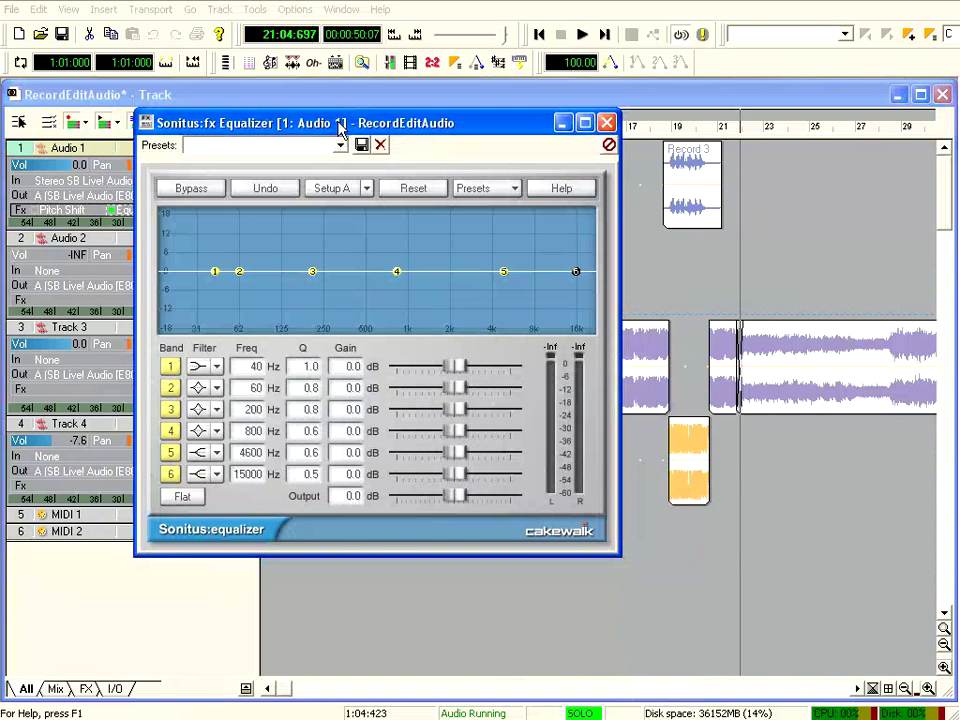
Apply the Treble Boost preset to the Equalizer, raise the band 1 gain to 7.9 dB and close its window.
click(513, 190)
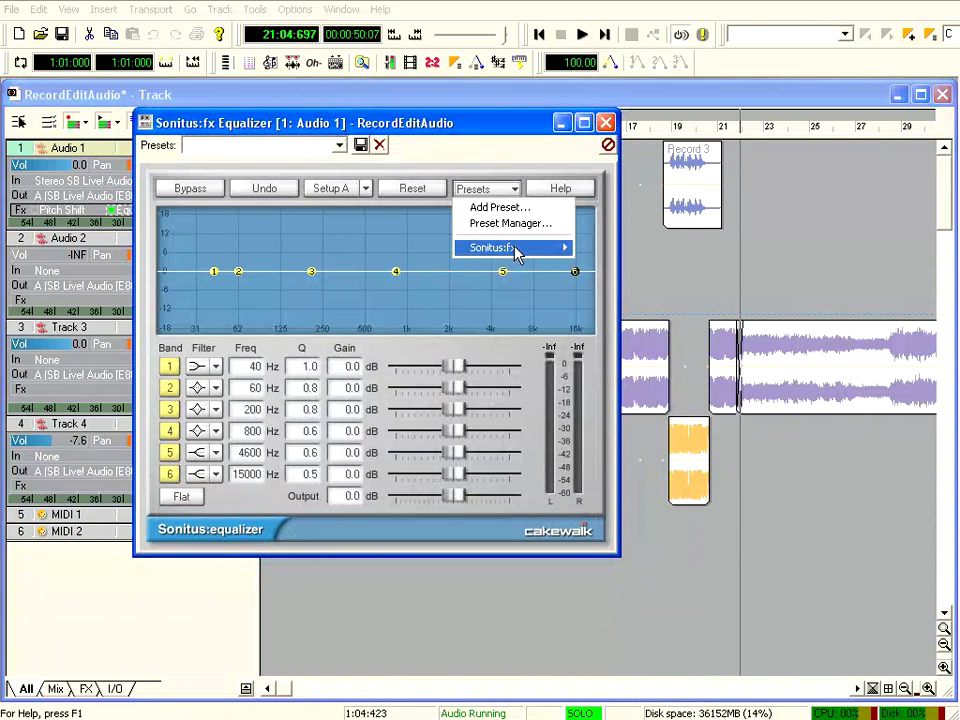
mouse_move(517, 250)
click(700, 393)
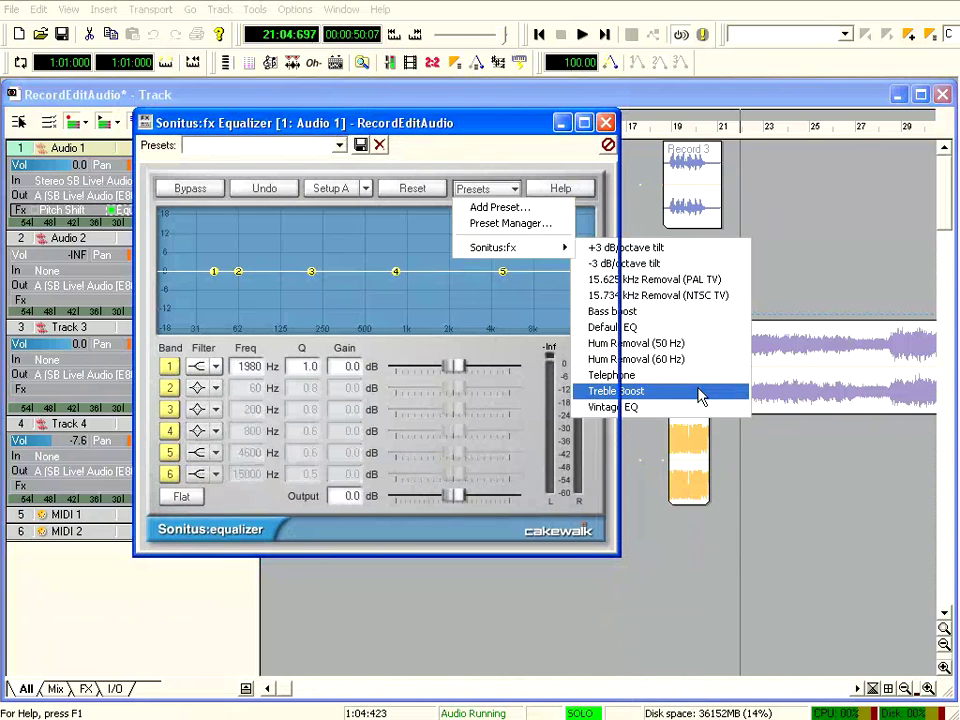
click(700, 392)
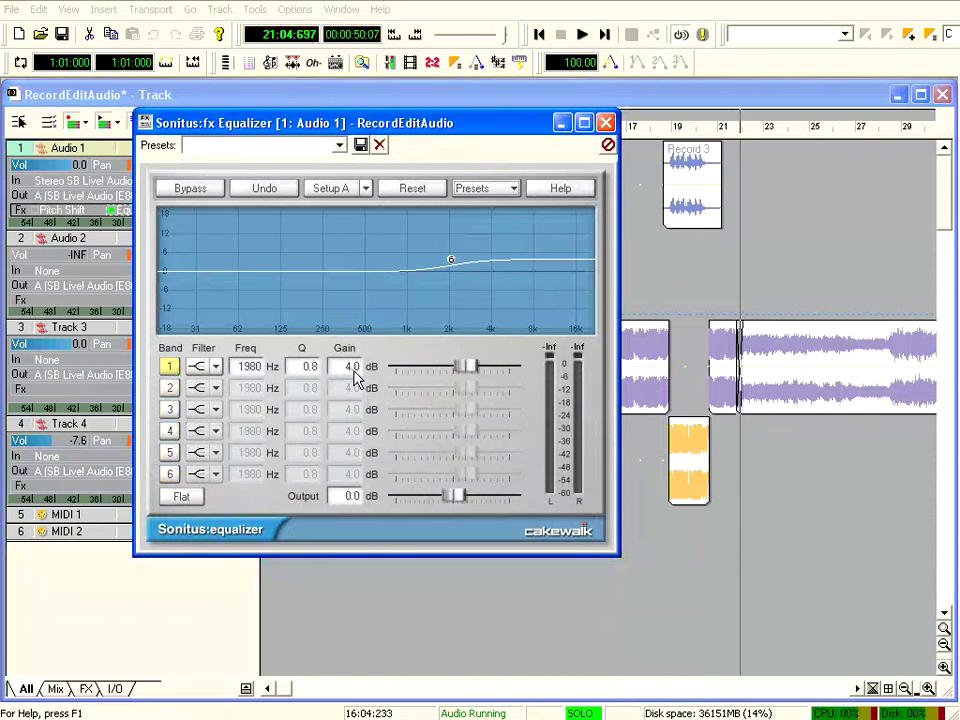
mouse_move(473, 370)
mouse_down()
mouse_move(485, 369)
mouse_move(477, 366)
mouse_up()
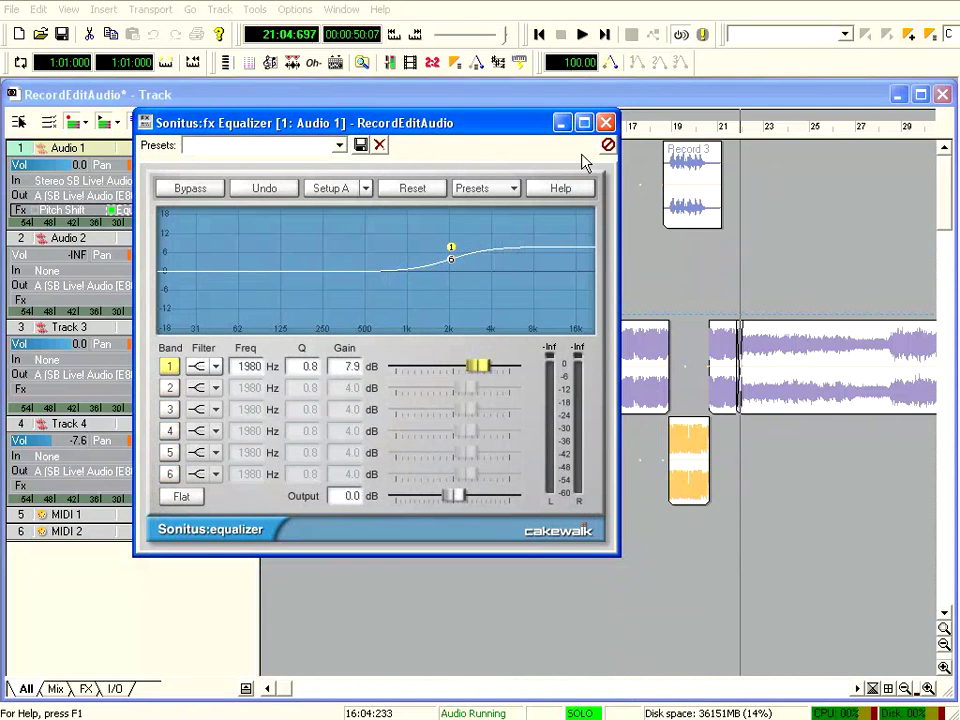
click(605, 122)
Add the Sonitus:fx Reverb after the Equalizer on Audio 1 and play the track's clips from just before measure 13.
right_click(193, 219)
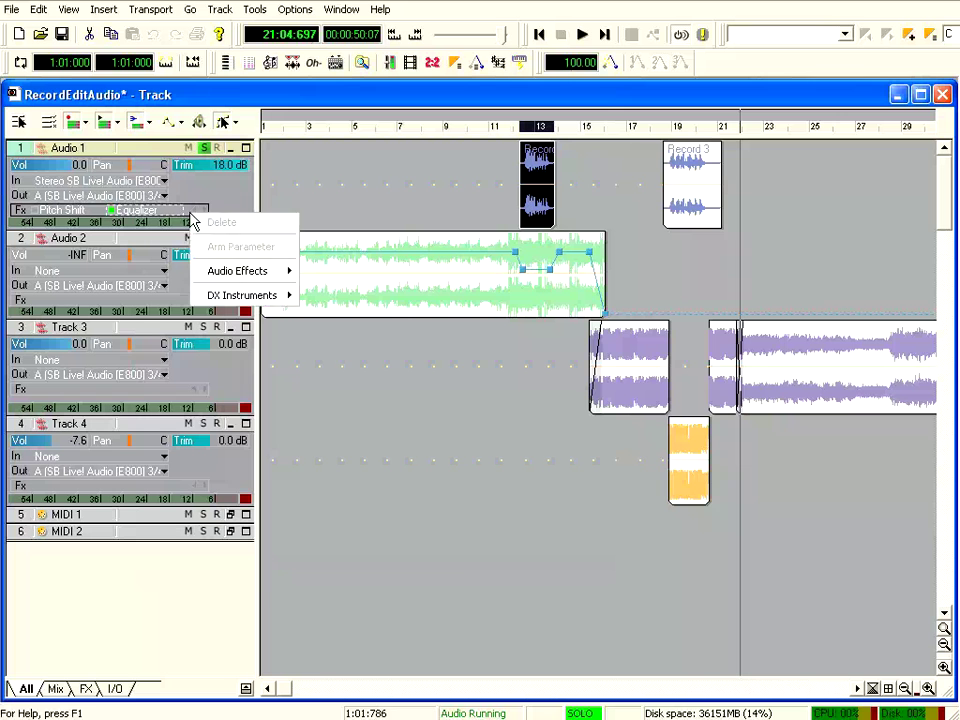
mouse_move(250, 271)
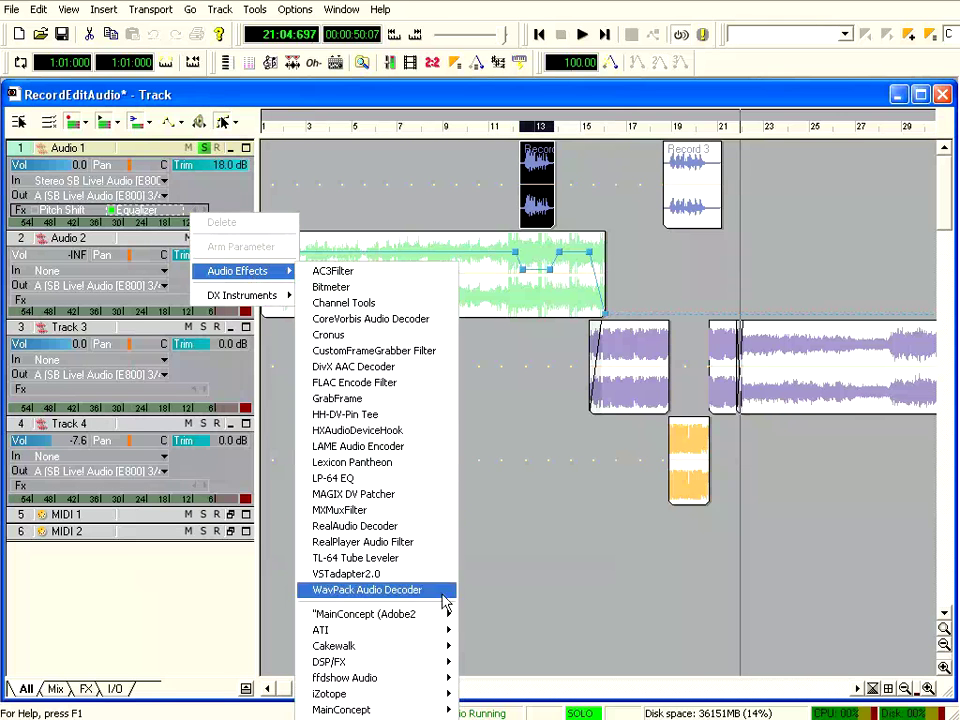
mouse_move(420, 646)
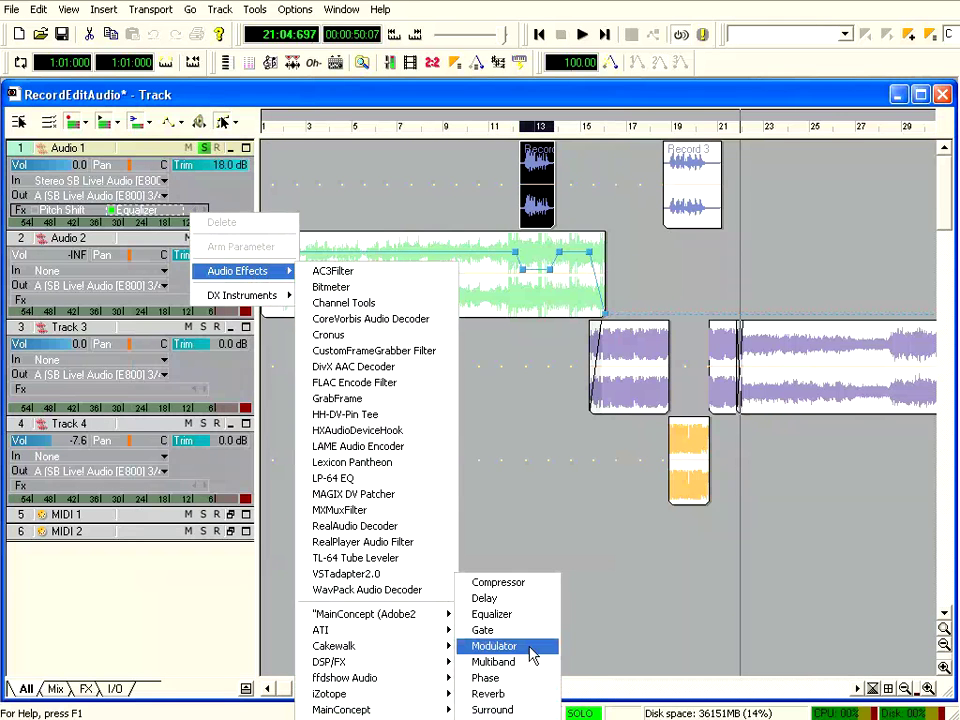
click(527, 693)
drag(360, 124, 360, 100)
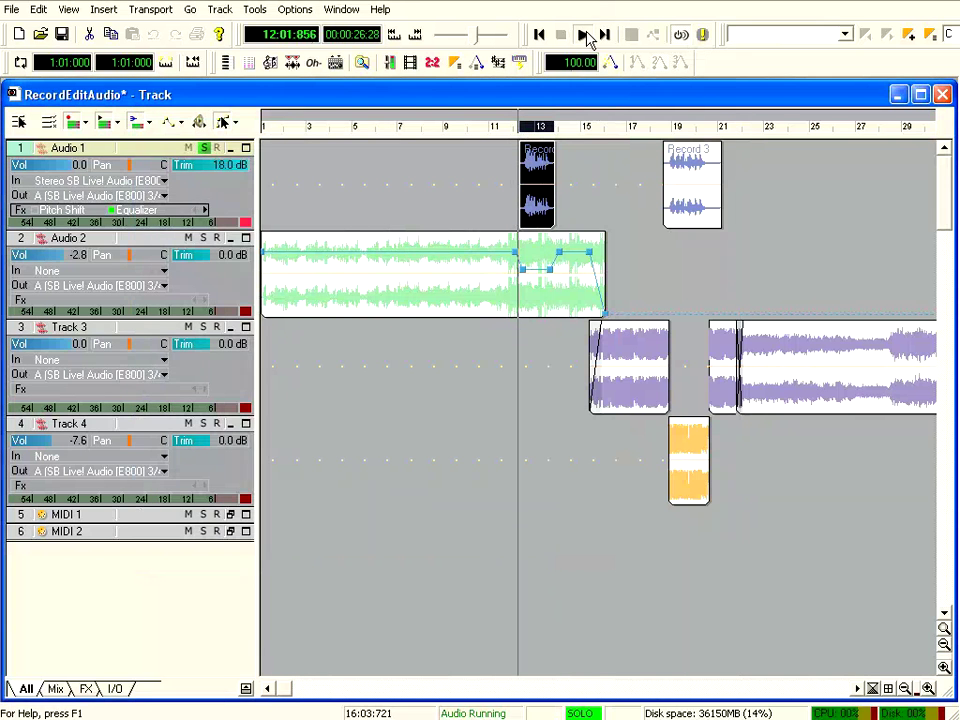
click(586, 35)
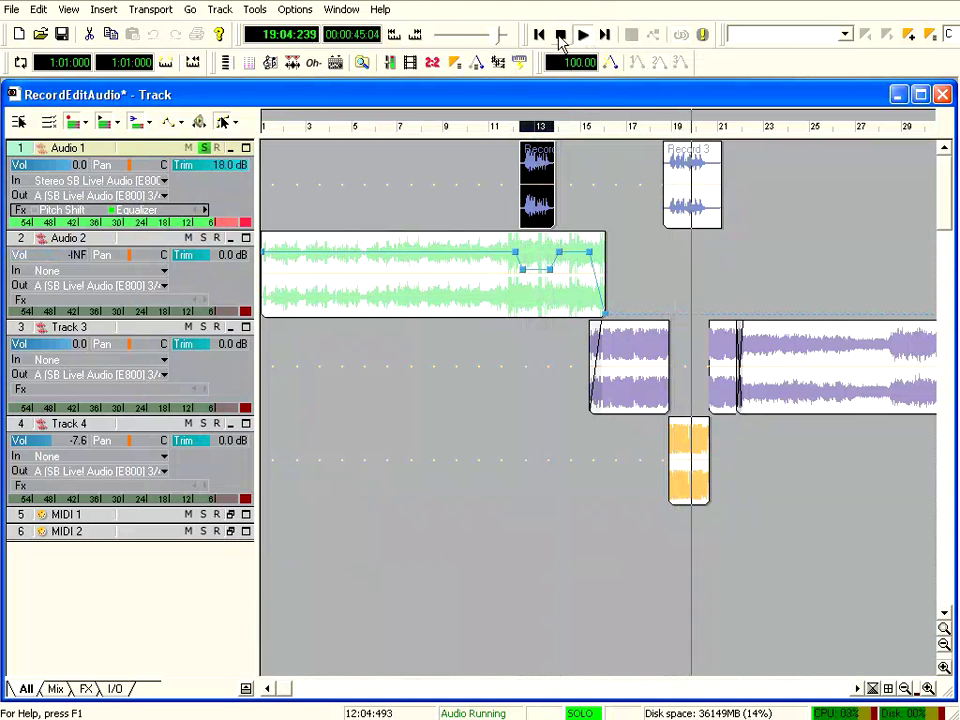
click(561, 35)
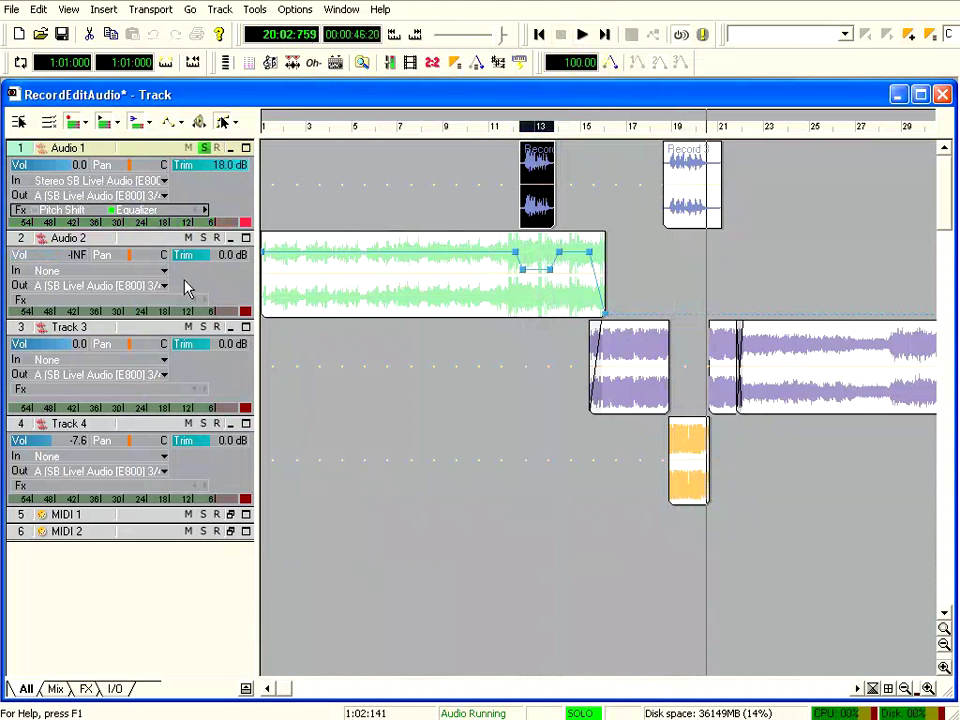
Reopen the Reverb settings from Audio 1's effects bin and set the reverb level to -17.6 dB.
click(205, 212)
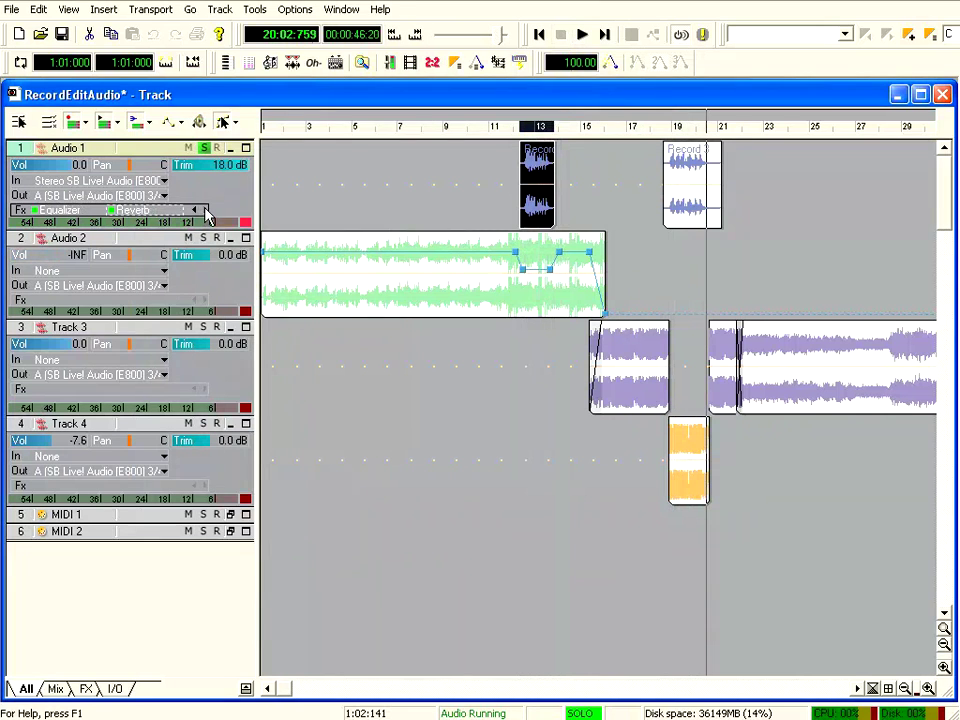
double_click(140, 211)
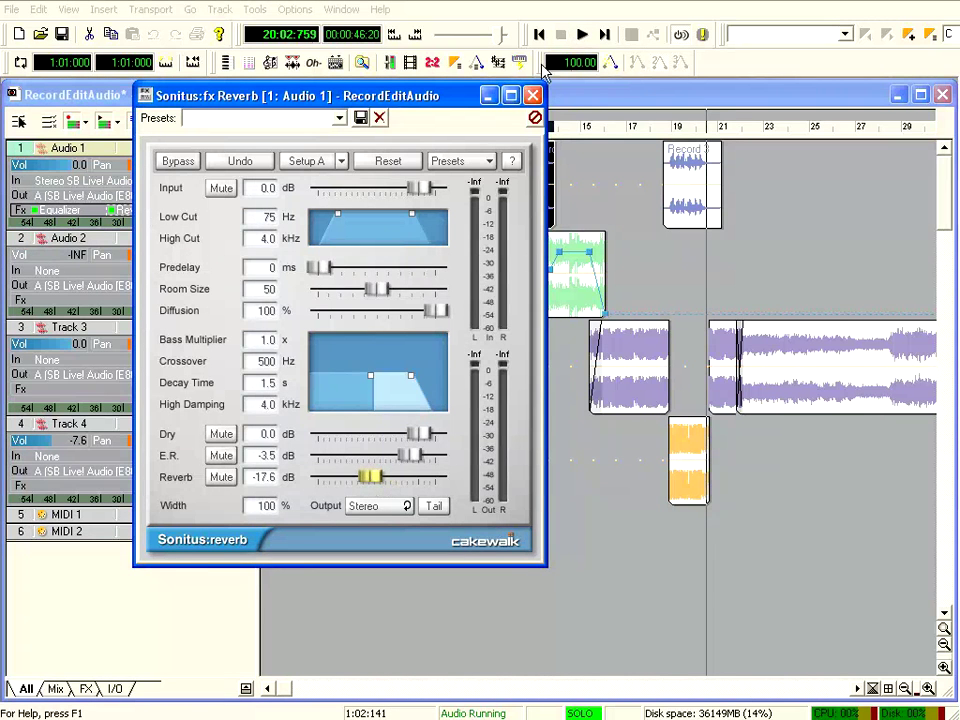
drag(437, 100, 297, 219)
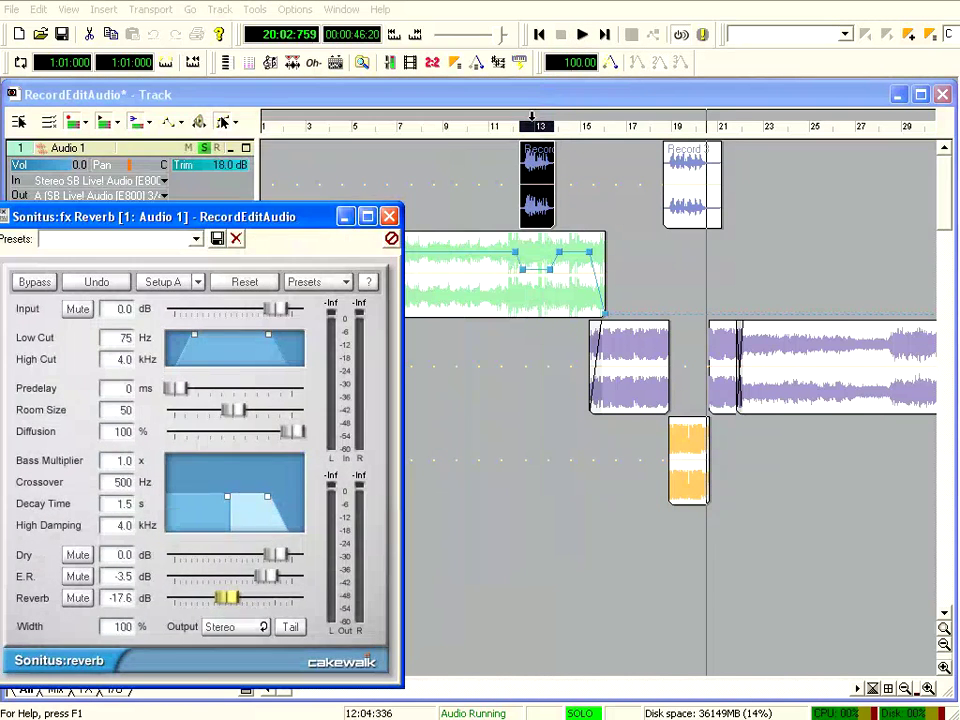
Play the Audio 1 clip near measure 13 with the Reverb window open, and then the Record 3 clip near measure 19.
click(519, 130)
click(583, 35)
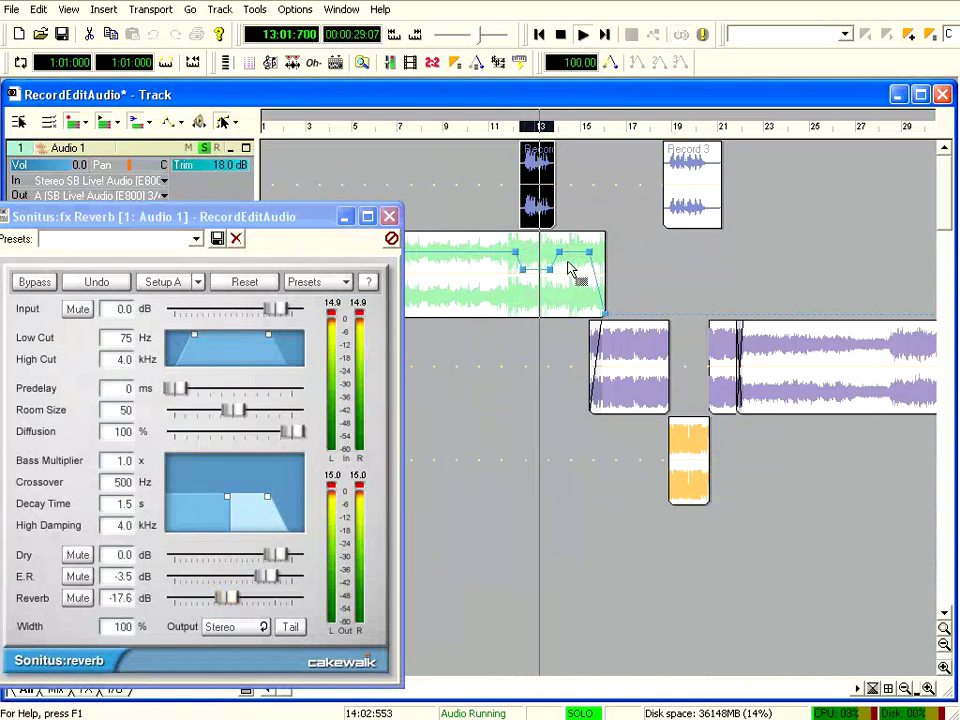
click(666, 130)
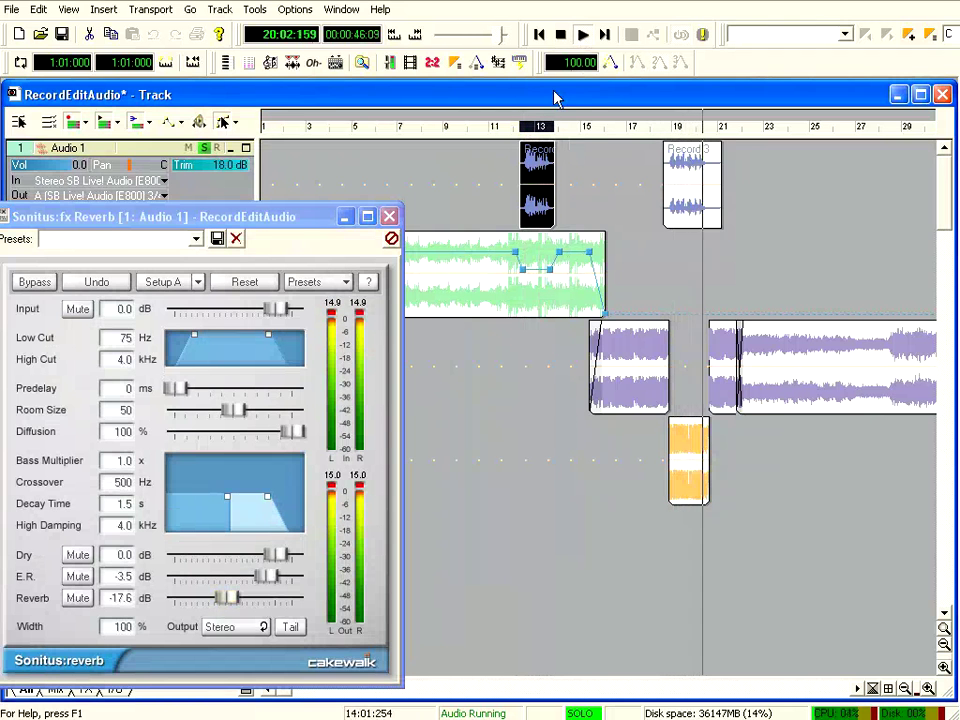
click(561, 35)
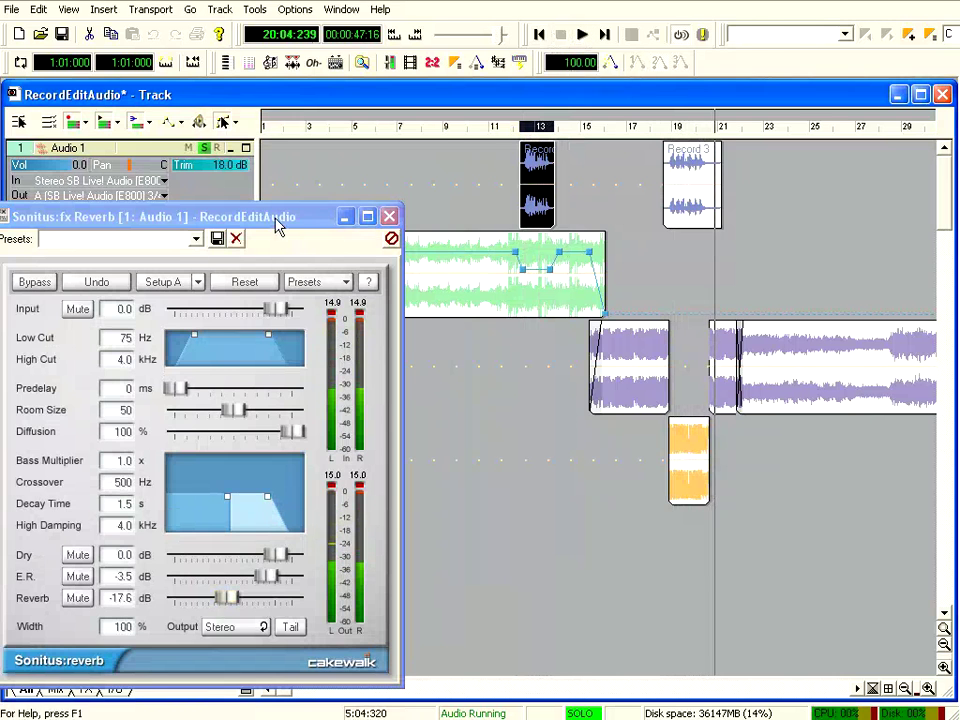
Close the Reverb window, turn off solo on Audio 1 and play all tracks from the start of the project.
drag(278, 228, 630, 186)
click(743, 175)
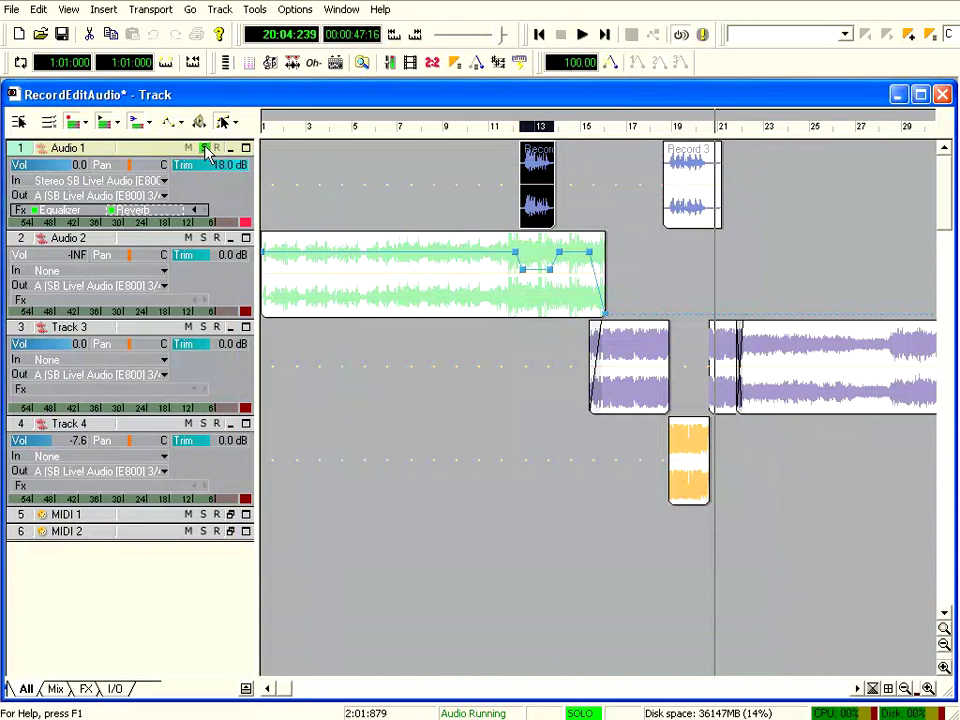
click(541, 36)
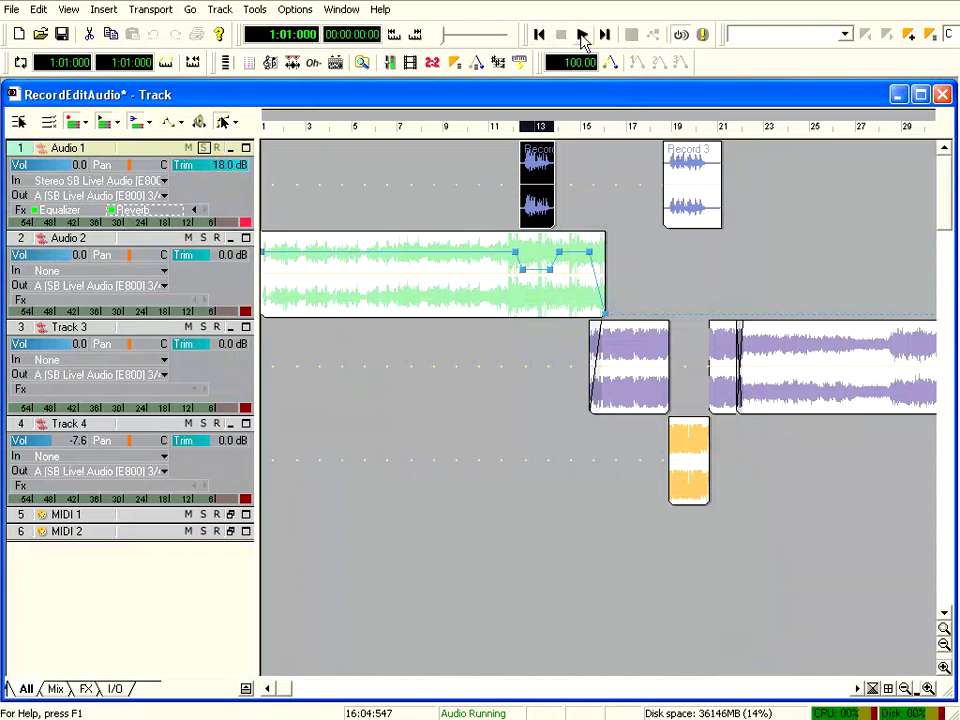
click(583, 35)
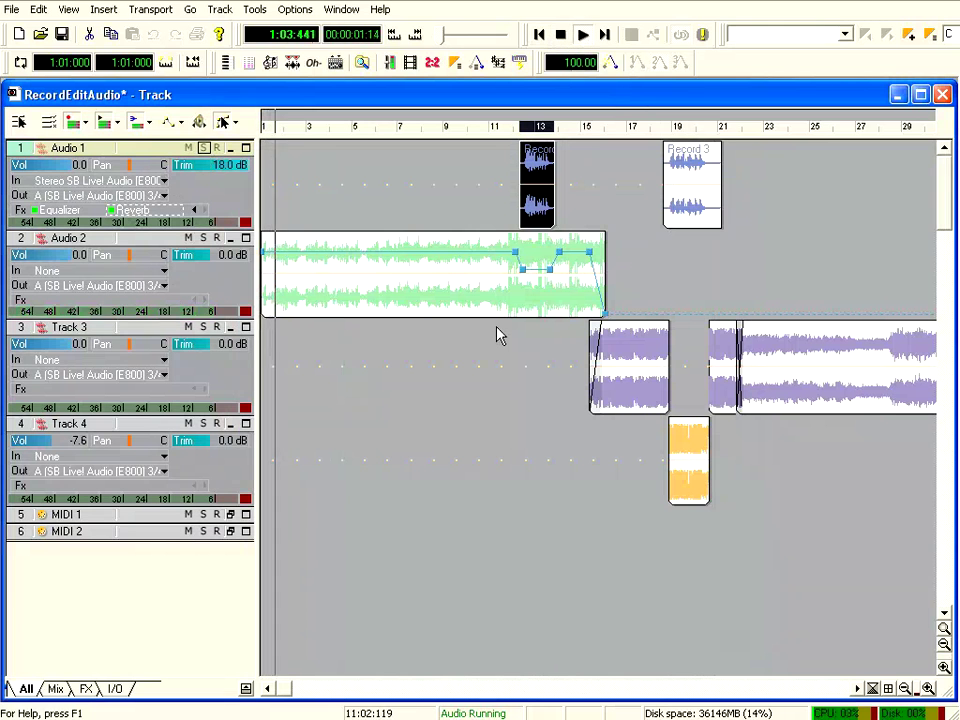